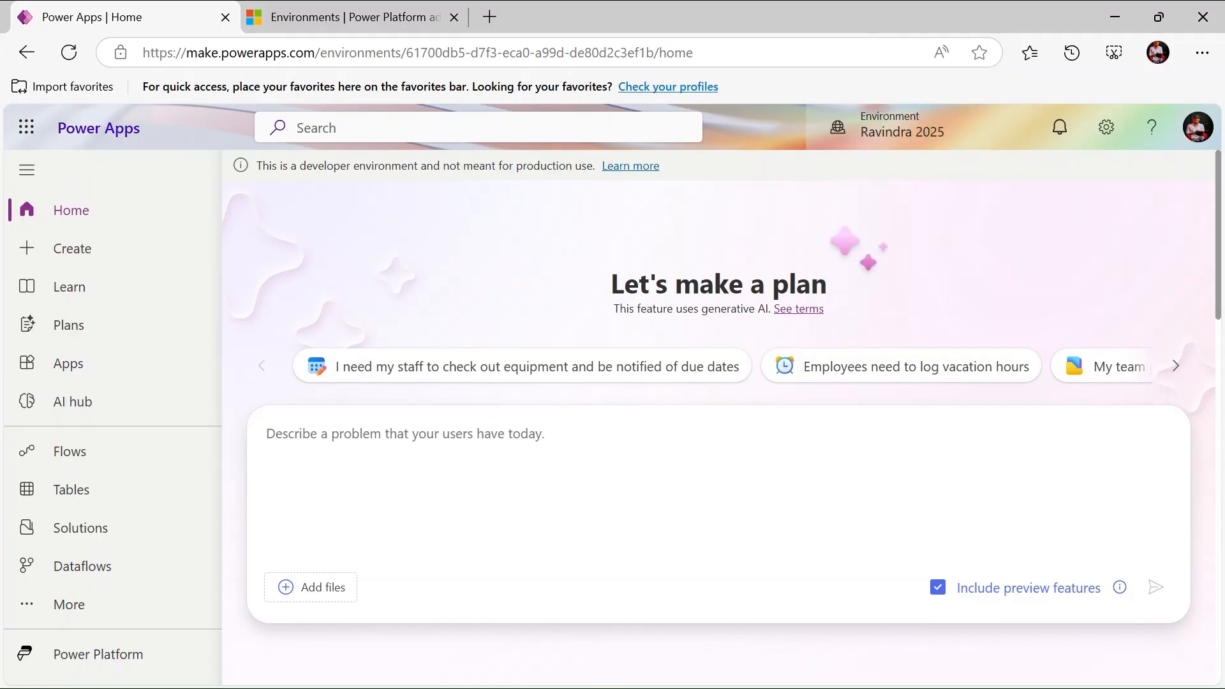
Step: Browse the app creation options and the list of existing apps in the current environment
left_click(101, 252)
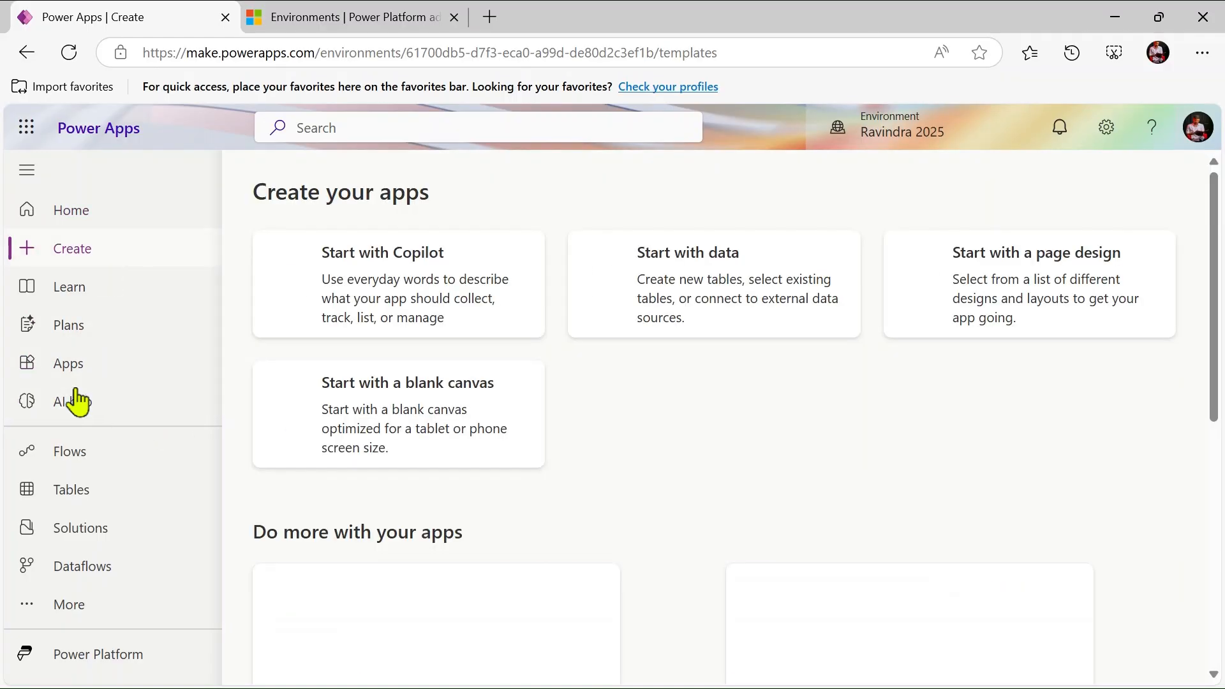
left_click(88, 370)
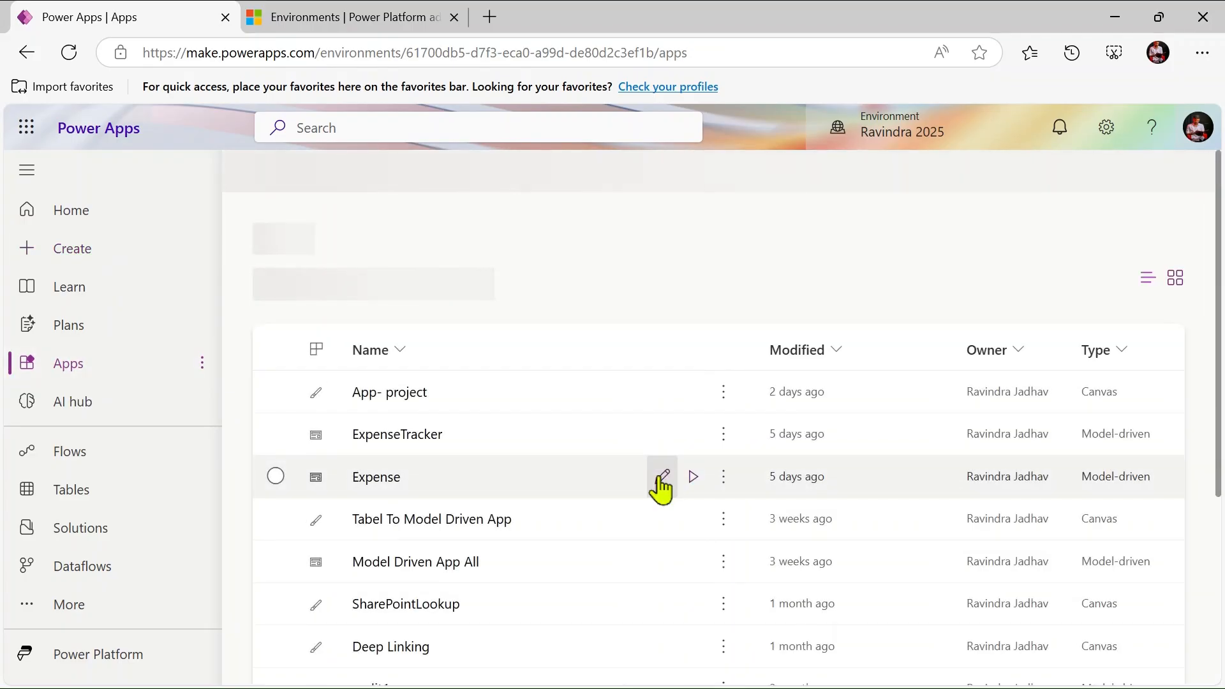
scroll(660, 480, "down", 4)
scroll(660, 480, "up", 4)
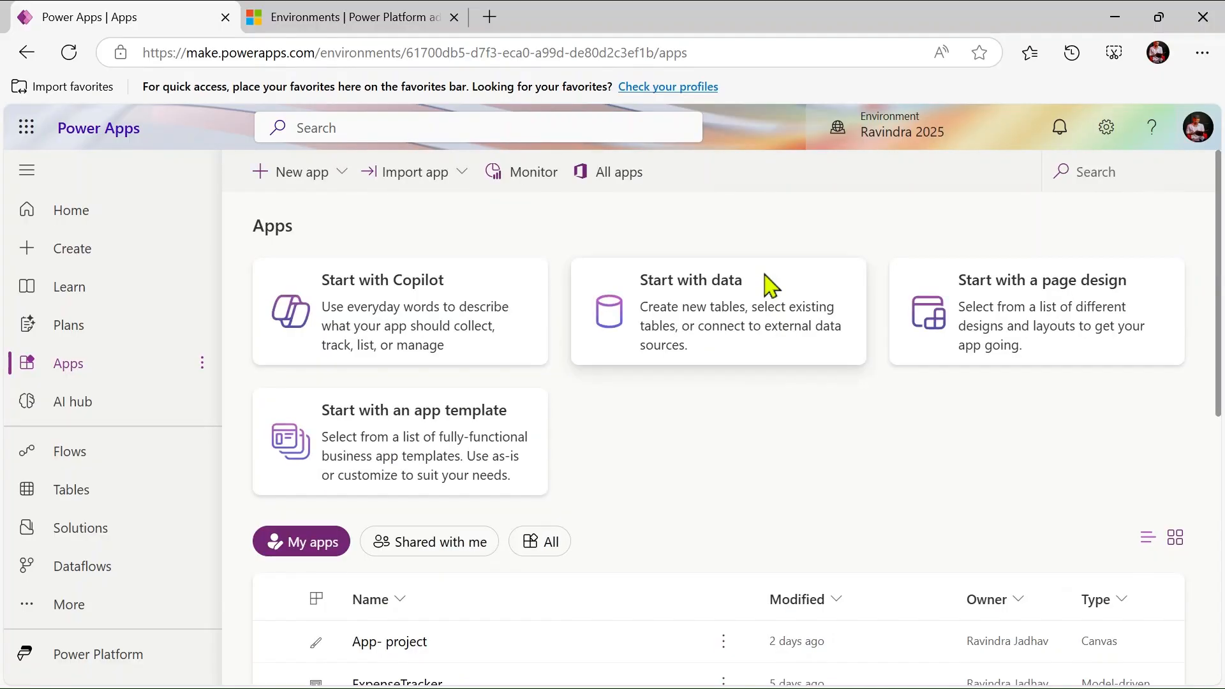
Step: Check the Power Apps settings and switch to the environments list in the Power Platform admin center
left_click(317, 13)
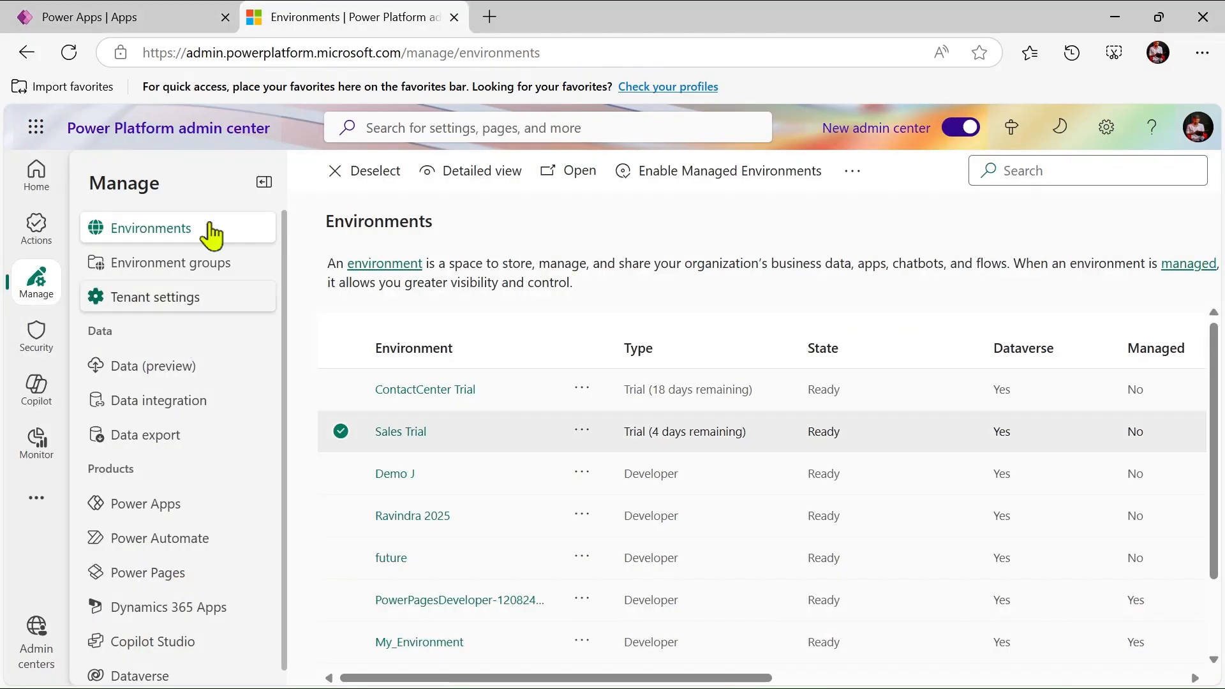
left_click(170, 14)
left_click(1107, 127)
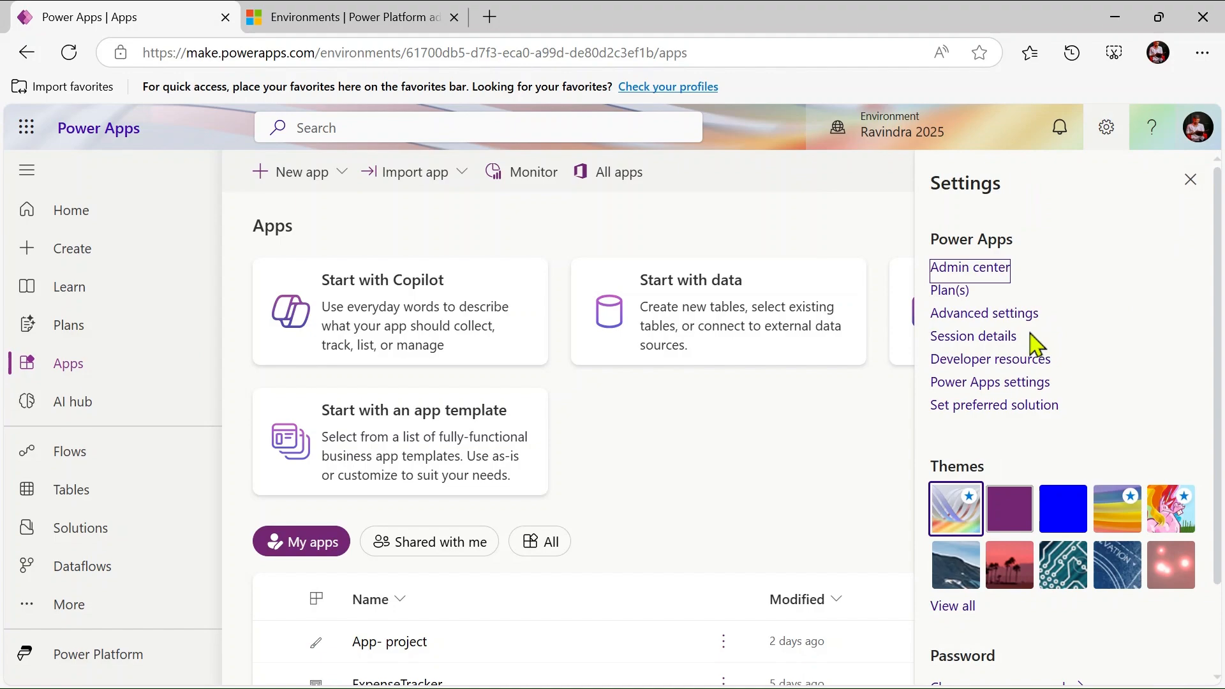
left_click(262, 12)
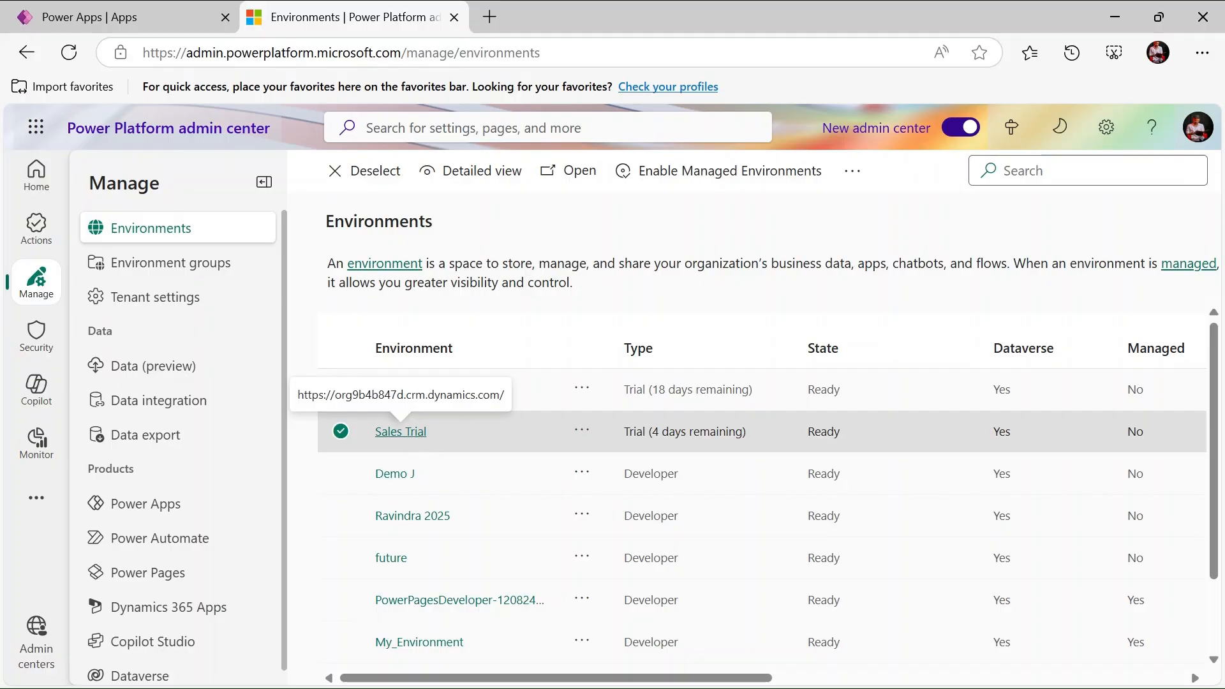
Step: View the Sales Trial environment's details page and resource options, and return to the environments list
left_click(582, 431)
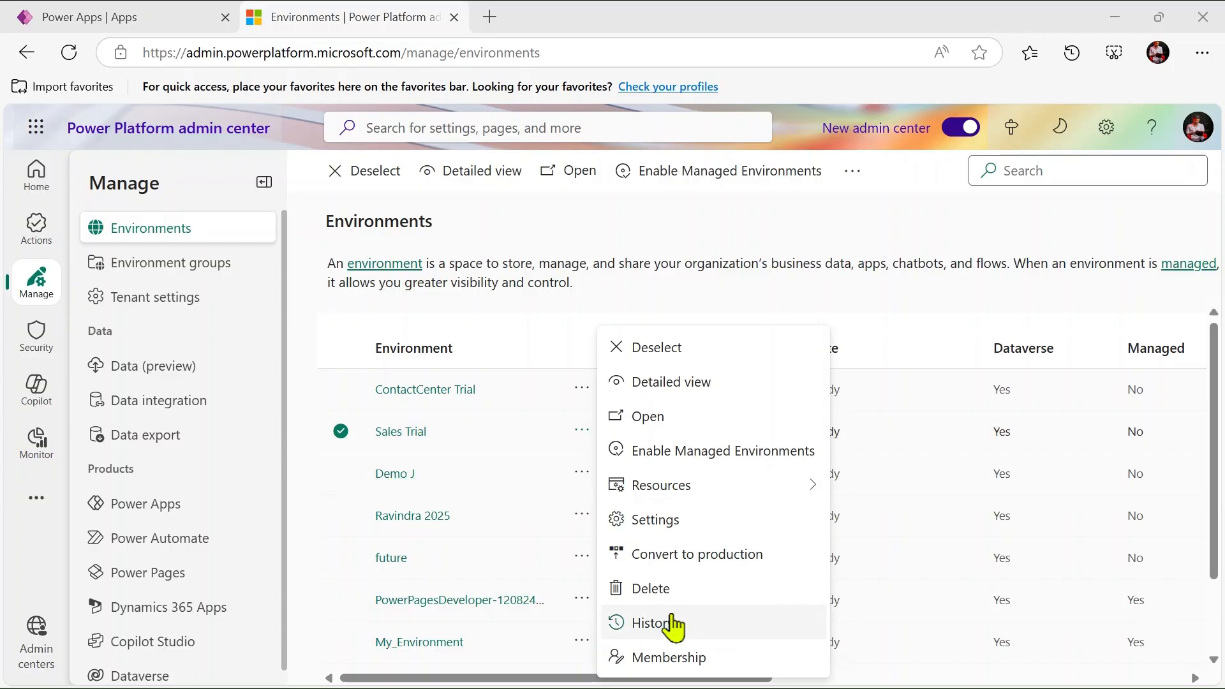
left_click(672, 619)
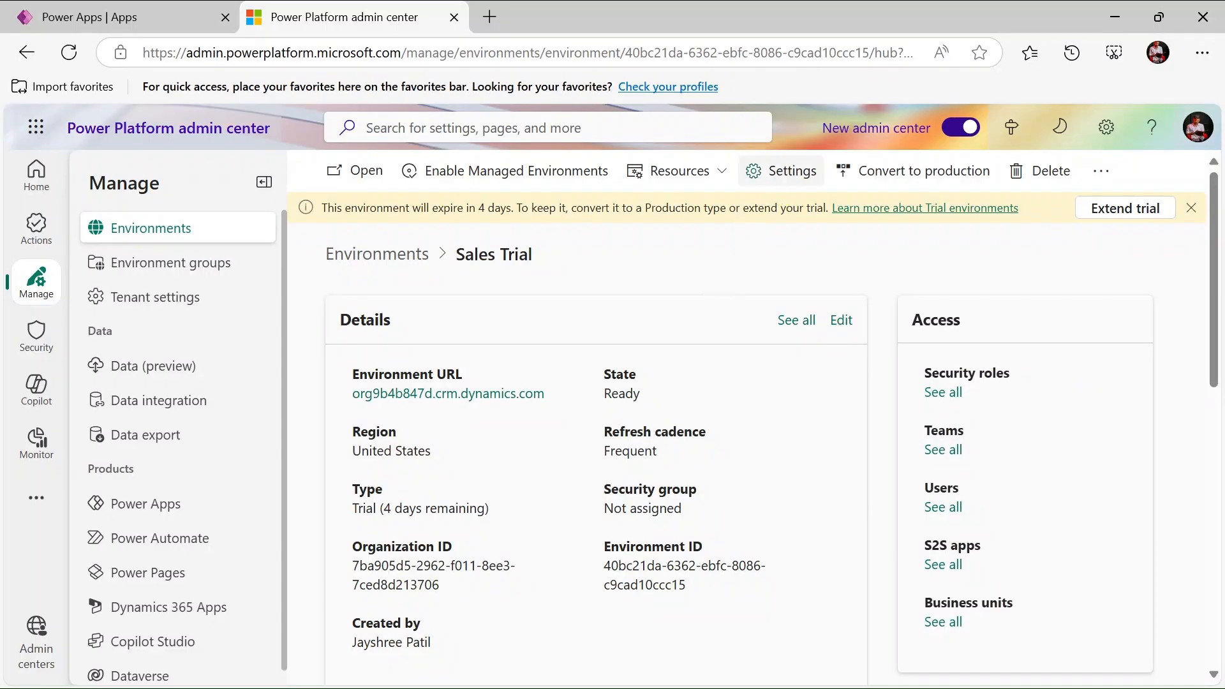
left_click(703, 182)
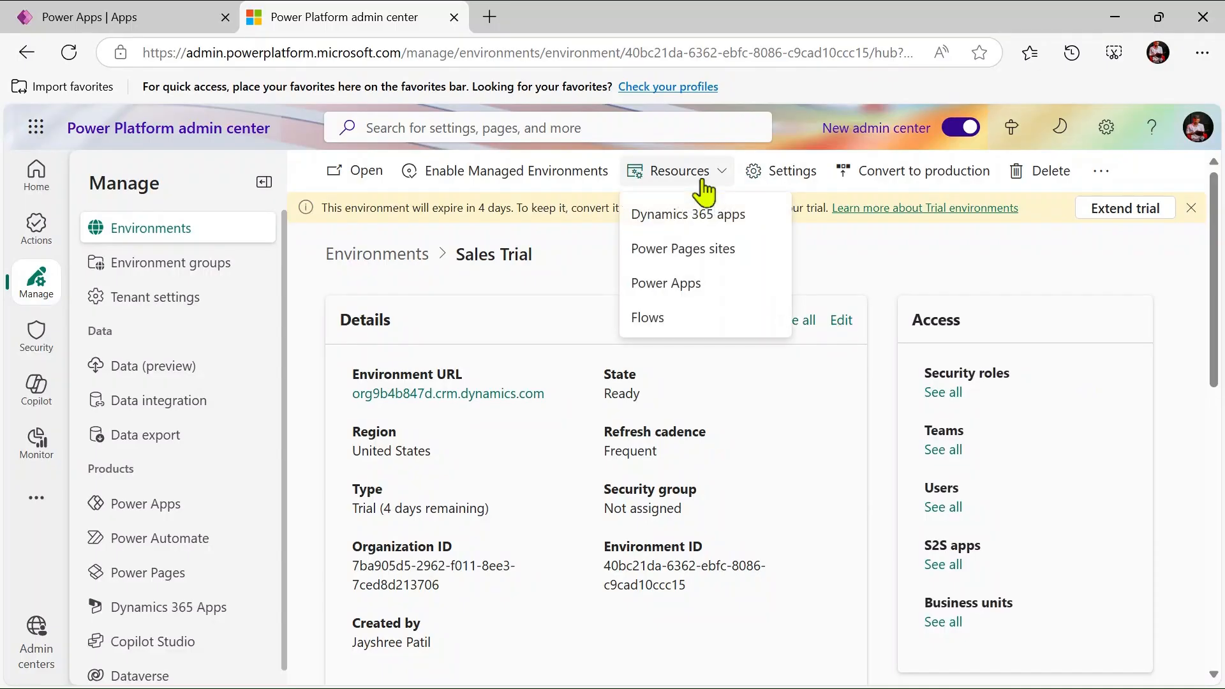
left_click(172, 231)
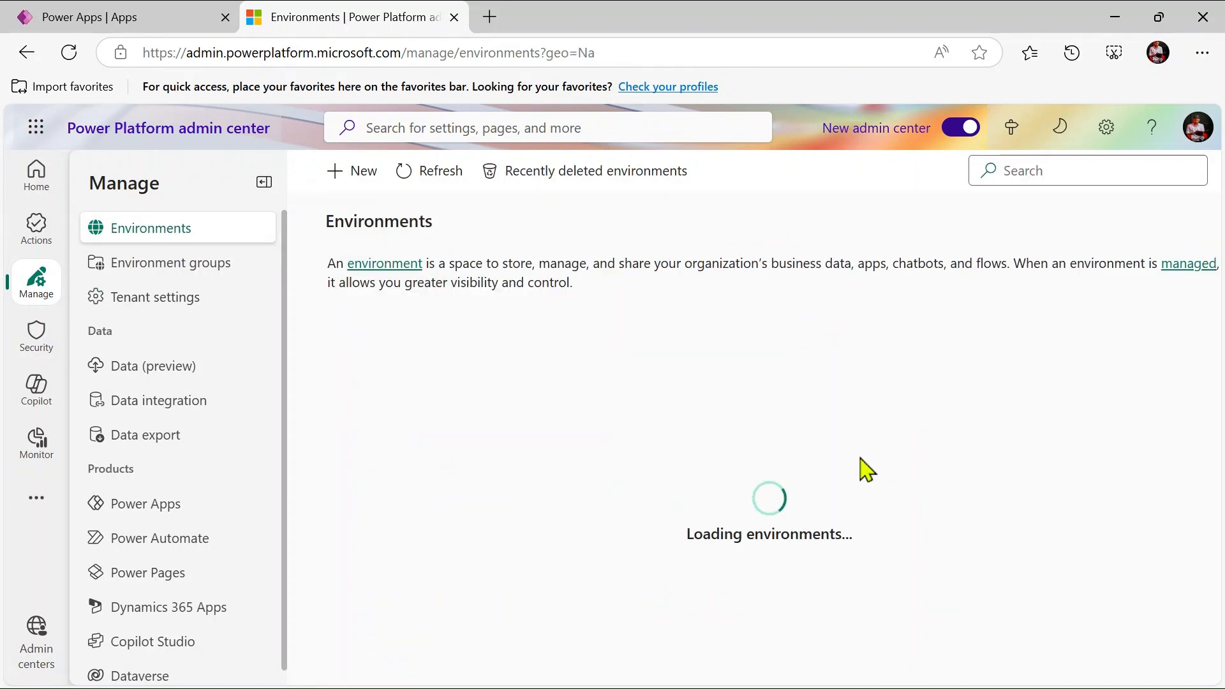
Step: View the operation history of the Sales Trial environment and return to the environments list
left_click(487, 446)
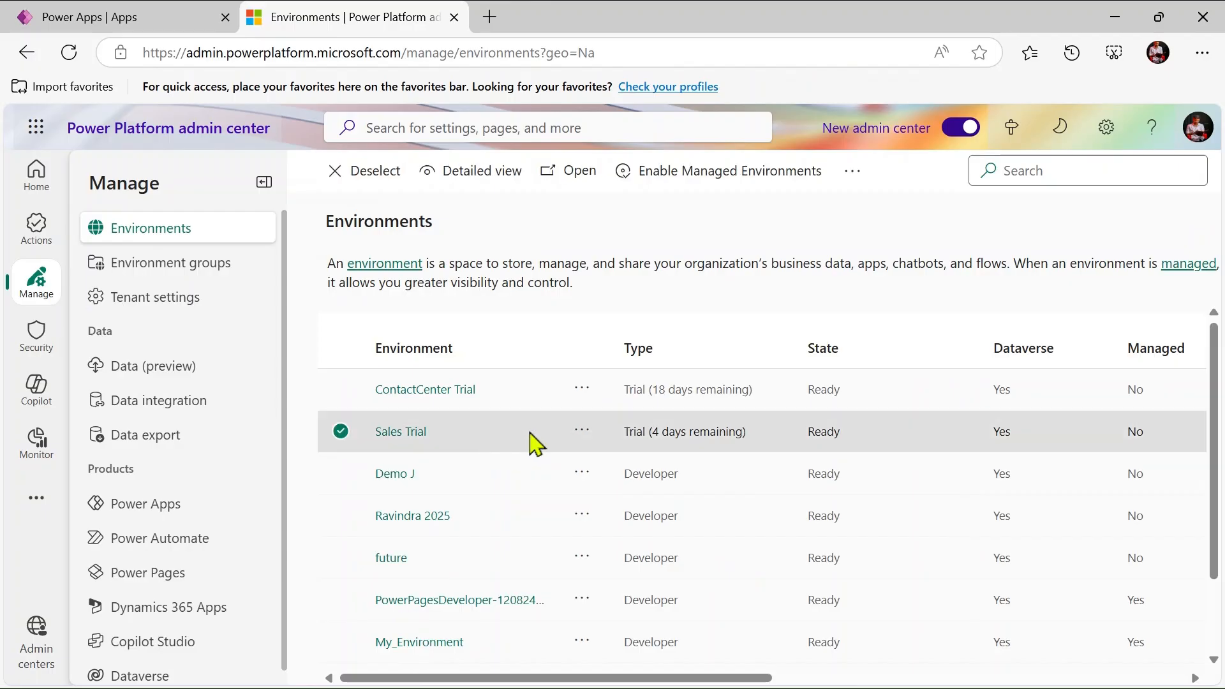
left_click(582, 430)
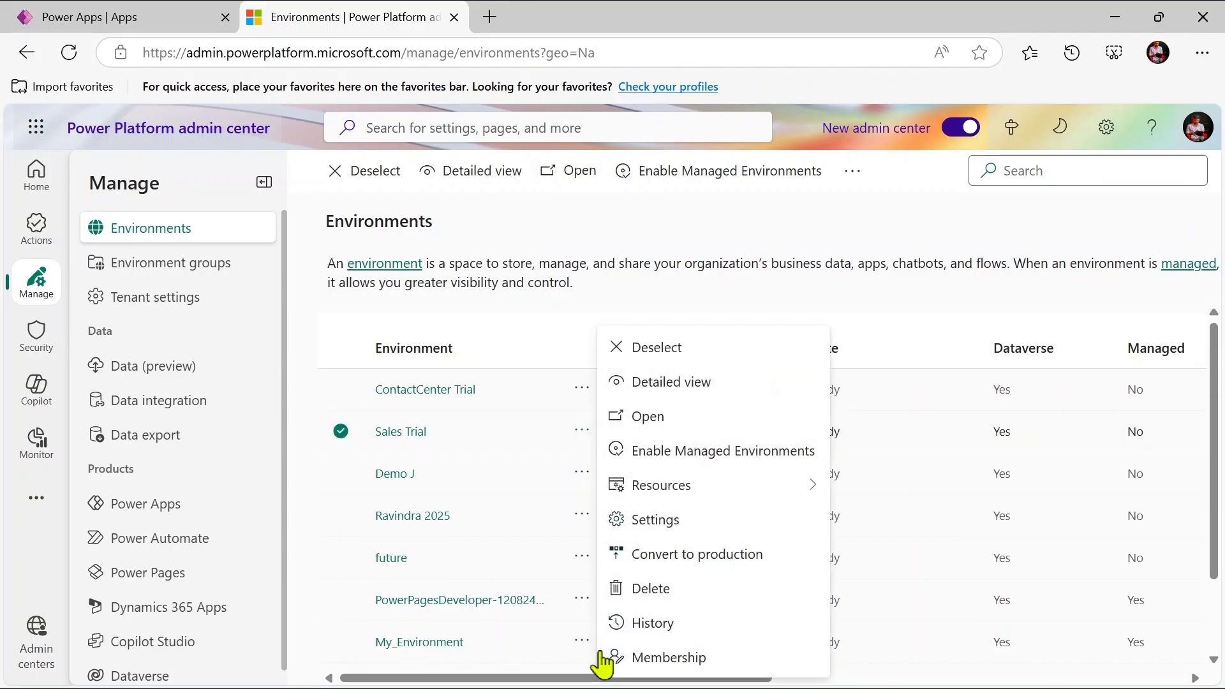
left_click(673, 628)
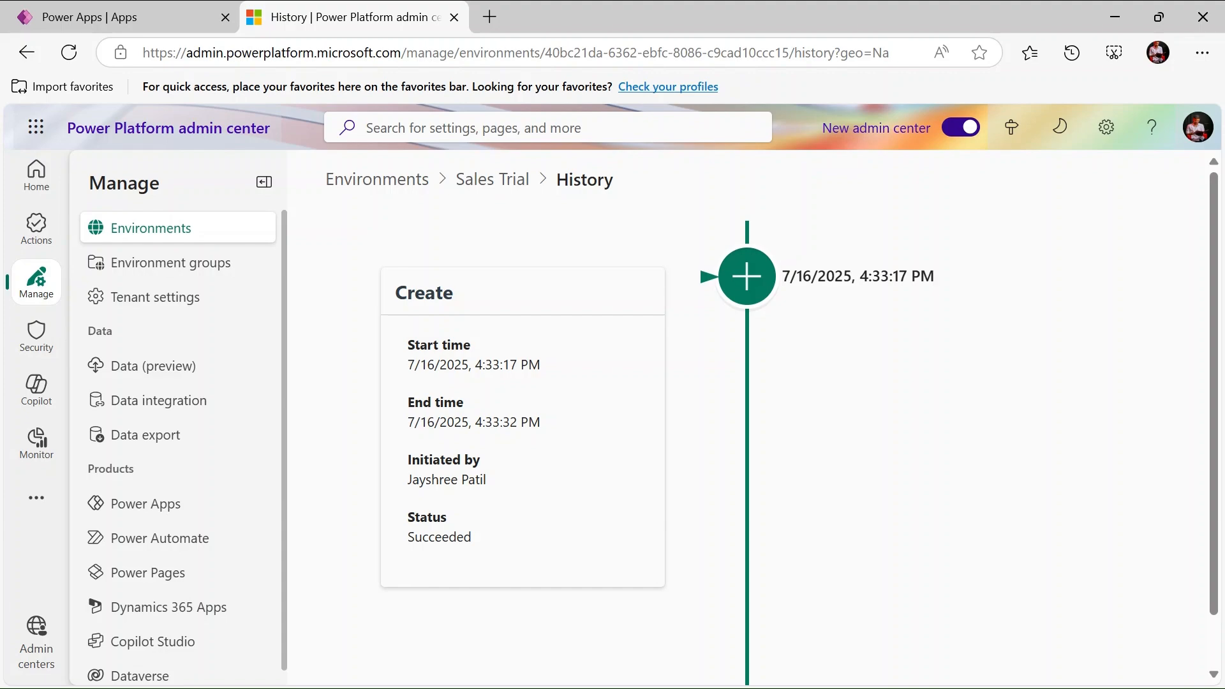
scroll(1115, 517, "down", 1)
scroll(1116, 517, "up", 1)
left_click(399, 198)
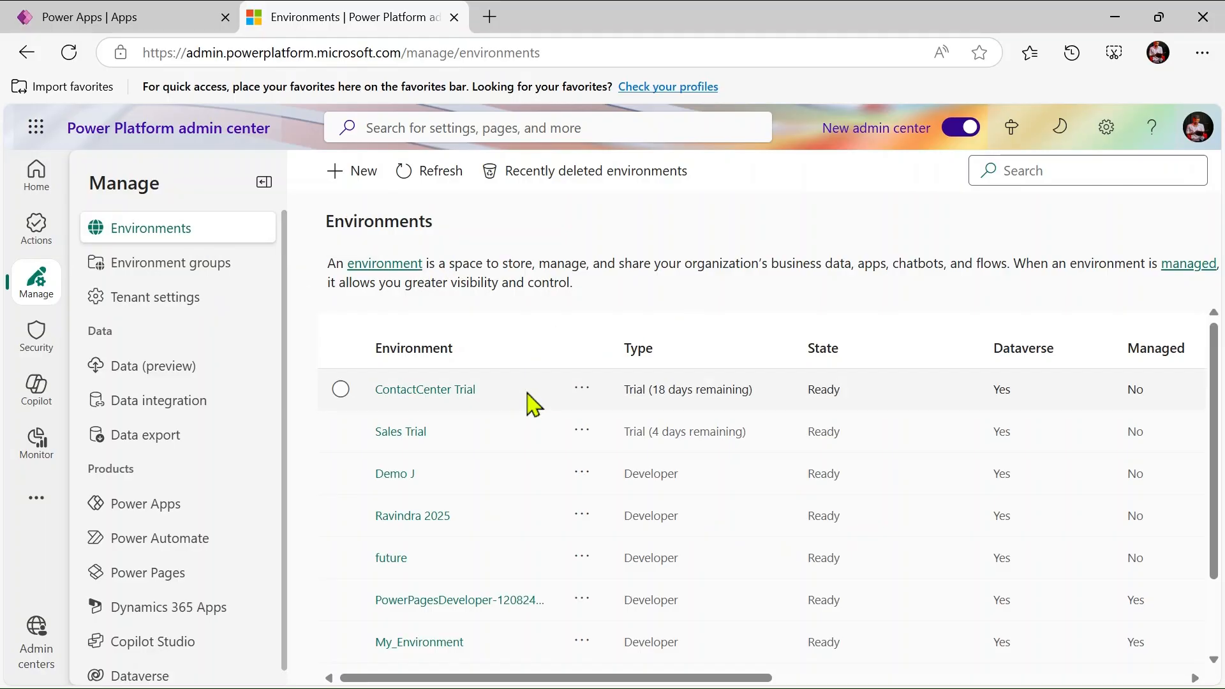
Step: Select the Sales Trial environment and examine the management commands offered for it
scroll(528, 404, "down", 2)
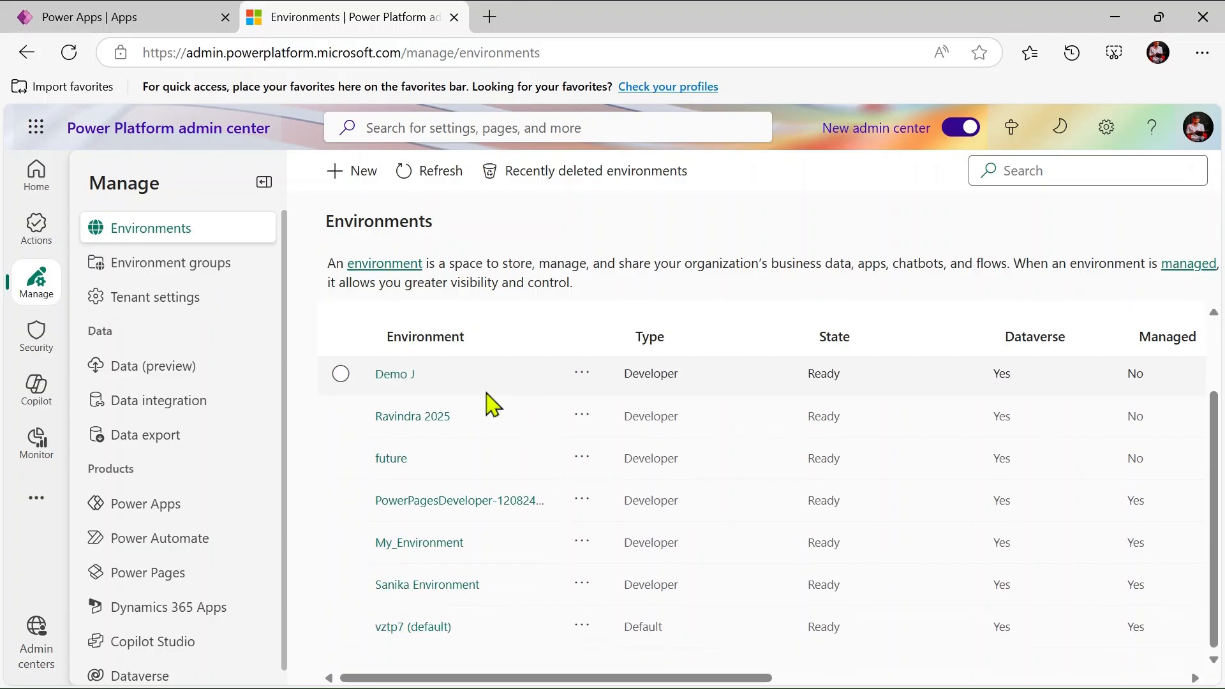
scroll(492, 405, "up", 2)
left_click(350, 443)
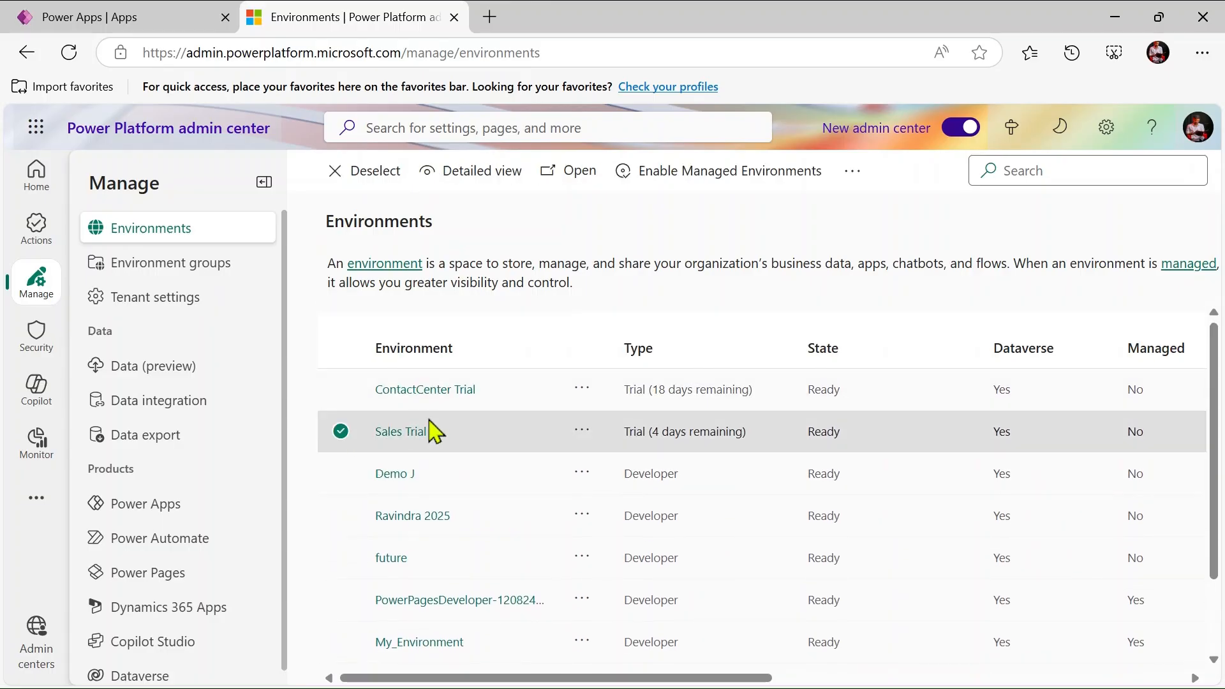
left_click(581, 431)
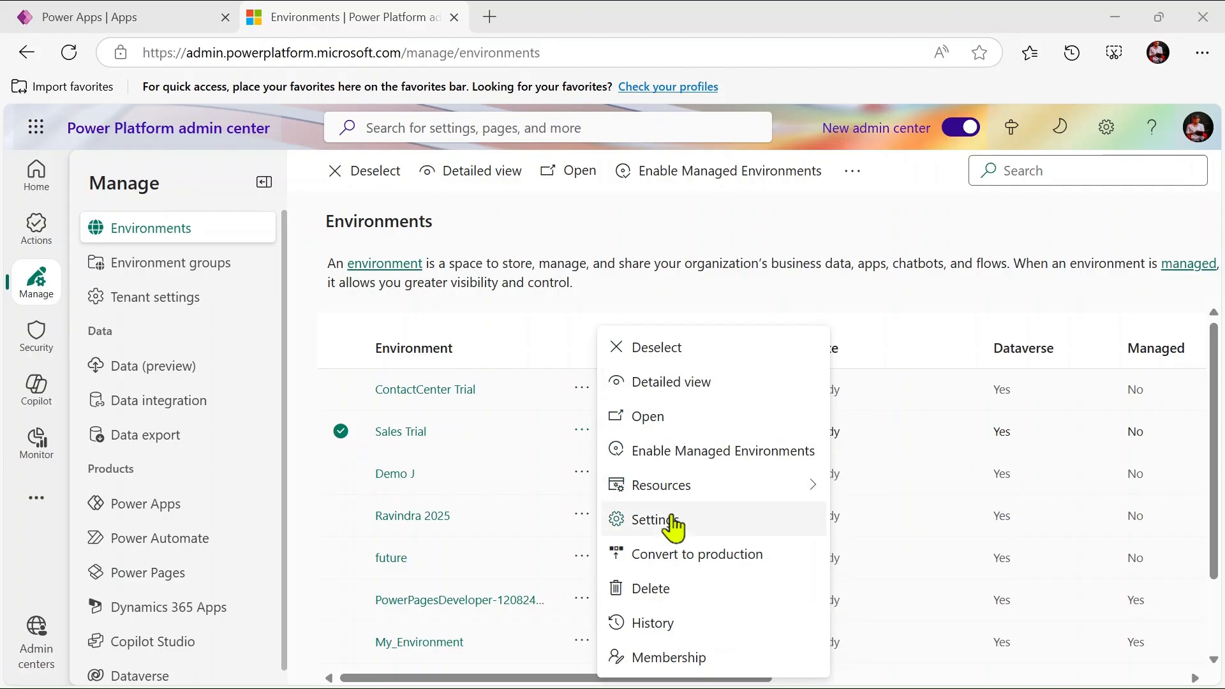
left_click(860, 181)
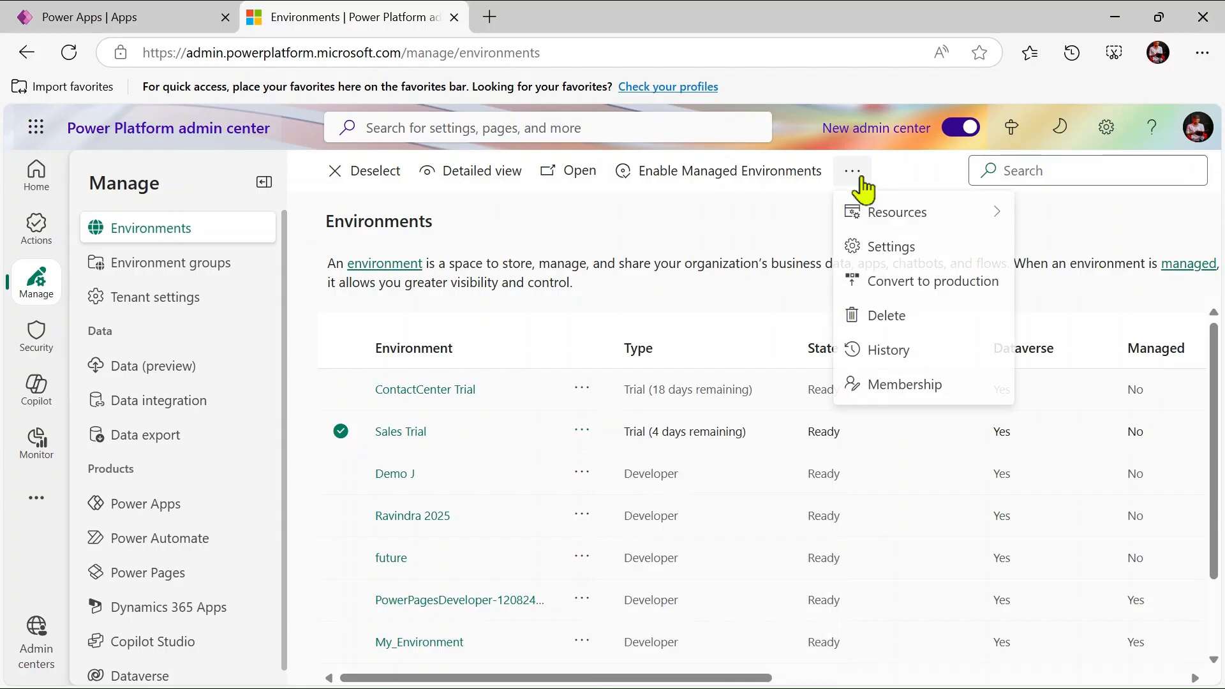
mouse_move(951, 224)
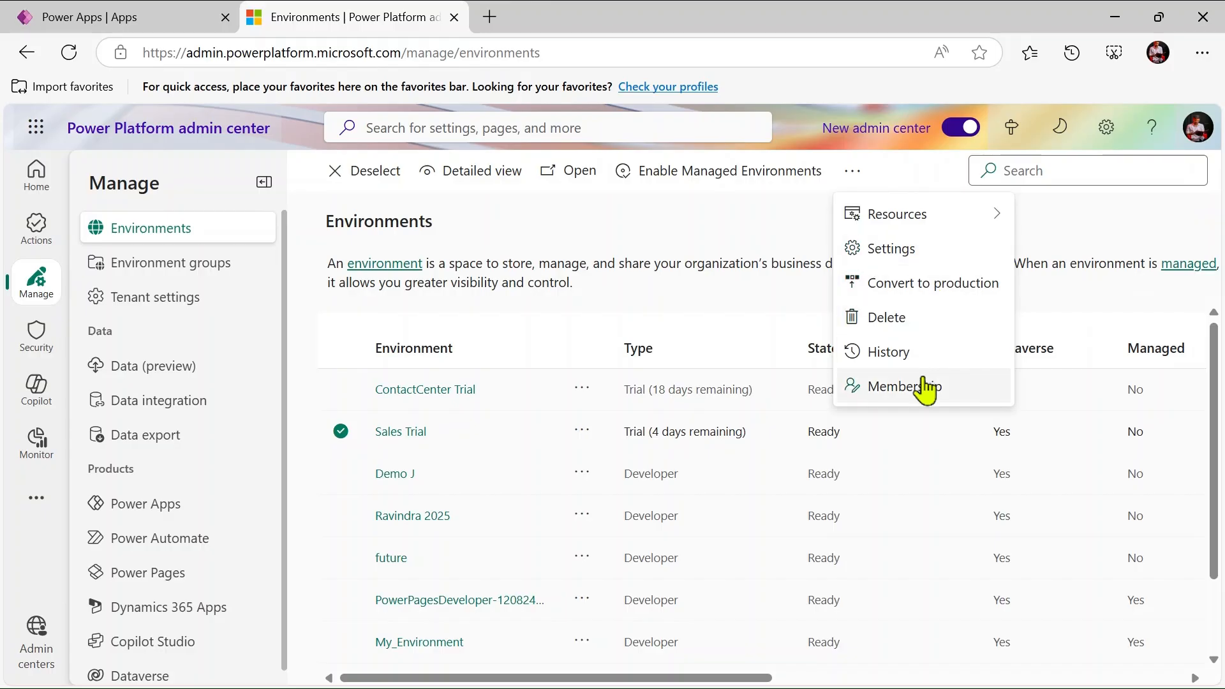
Step: Open the detailed view of the Sales Trial environment and read through its details, version and resources
left_click(500, 173)
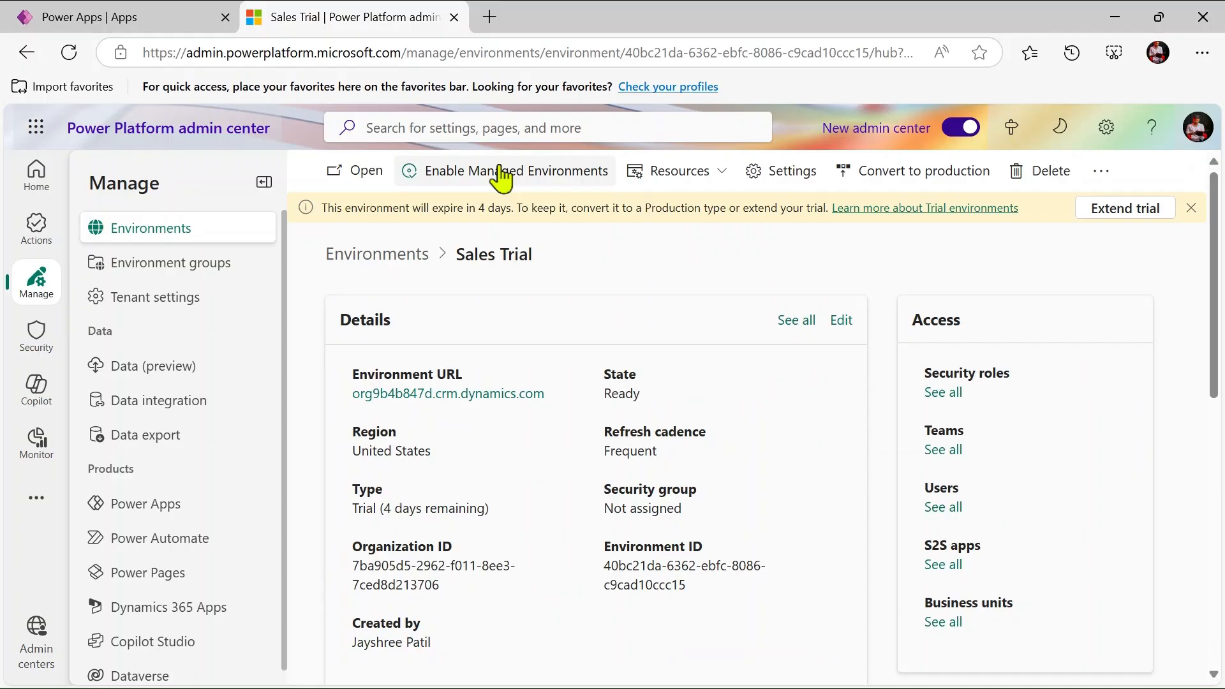
scroll(618, 390, "down", 10)
scroll(618, 389, "down", 1)
scroll(618, 389, "up", 10)
scroll(616, 387, "down", 9)
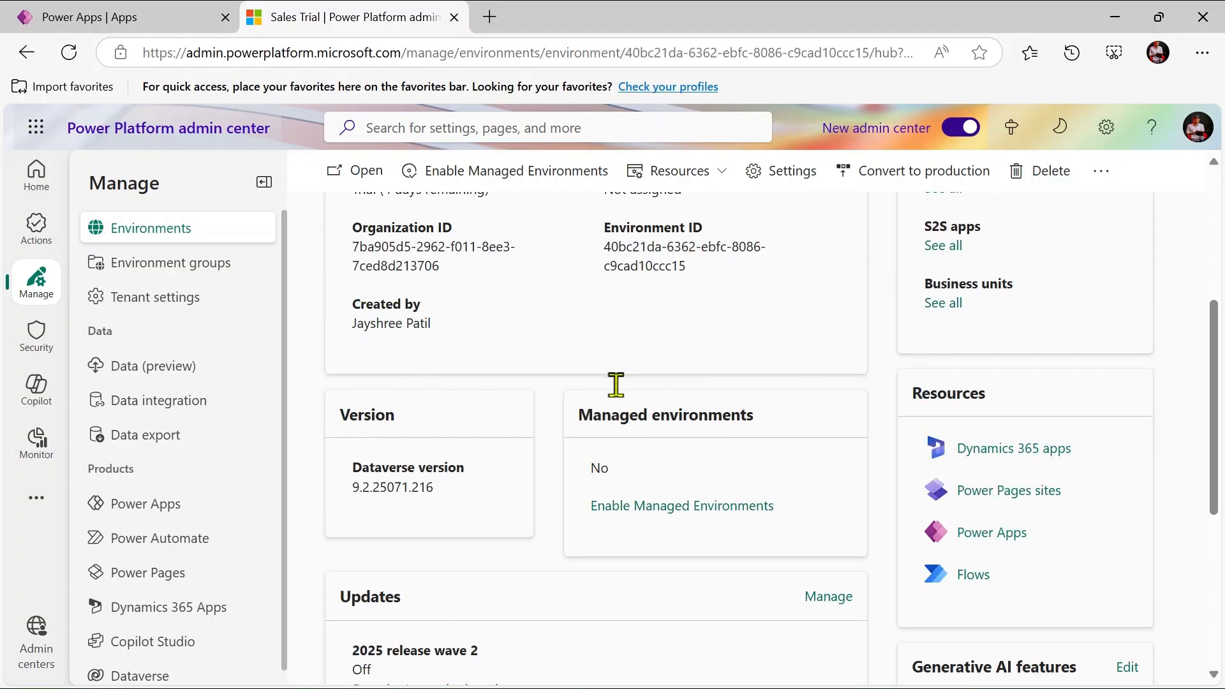
scroll(616, 386, "up", 10)
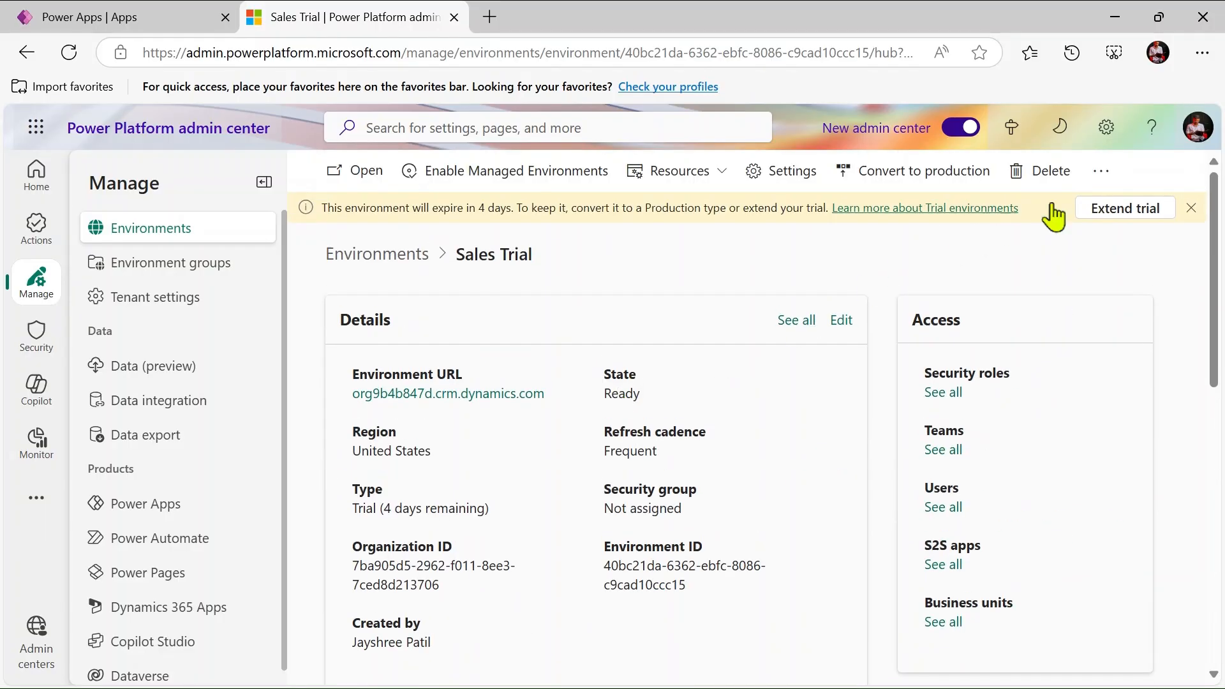
Step: Dismiss the trial expiry notice and inspect the additional commands and resource options of the Sales Trial environment
left_click(1190, 206)
left_click(1101, 172)
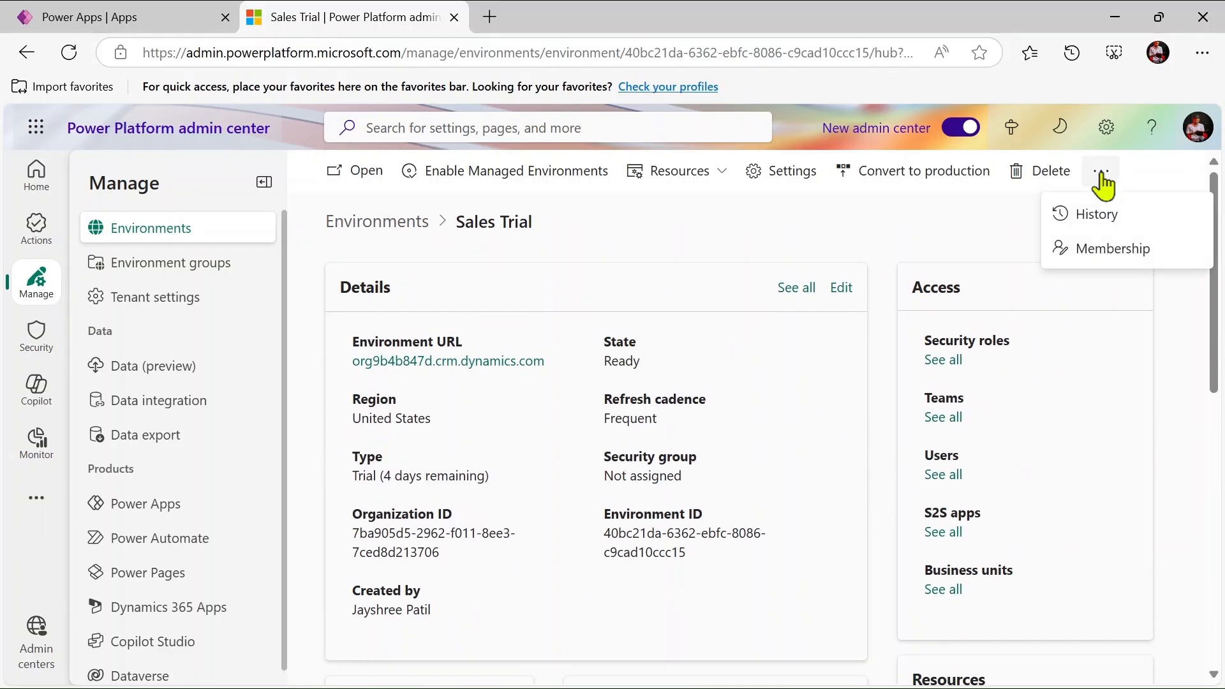
left_click(708, 169)
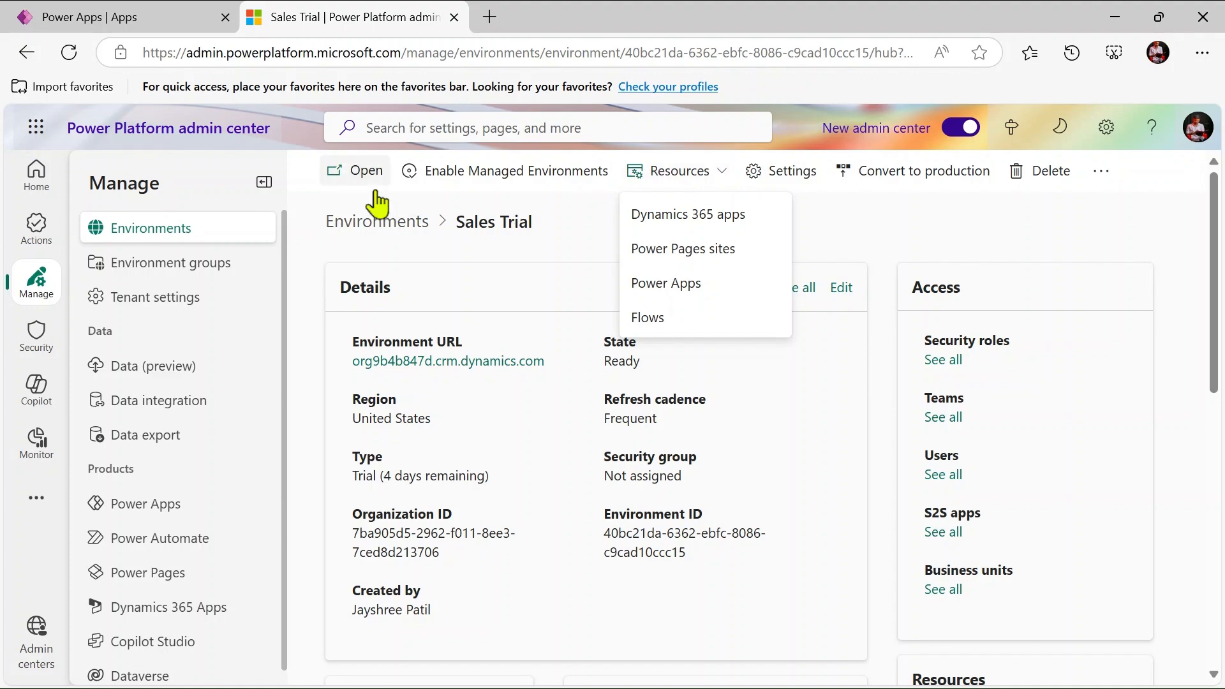
left_click(916, 256)
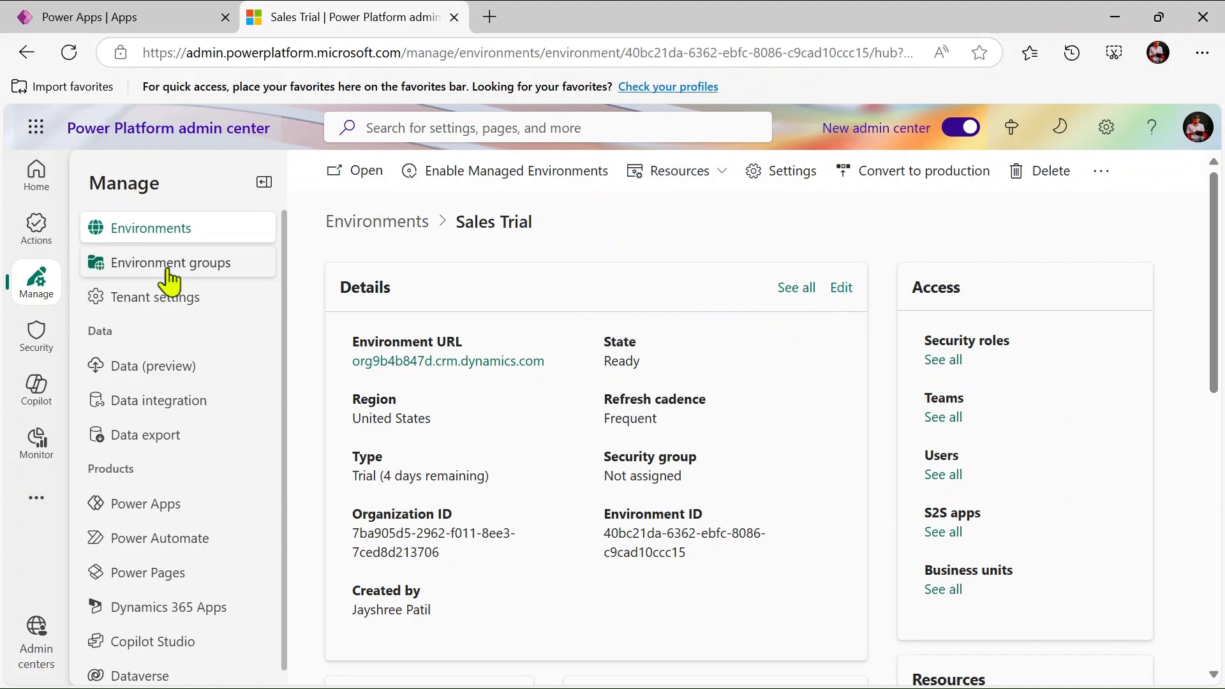
Step: Return to the environments list and compare the commands offered for the Demo J and Sales Trial environments
left_click(191, 241)
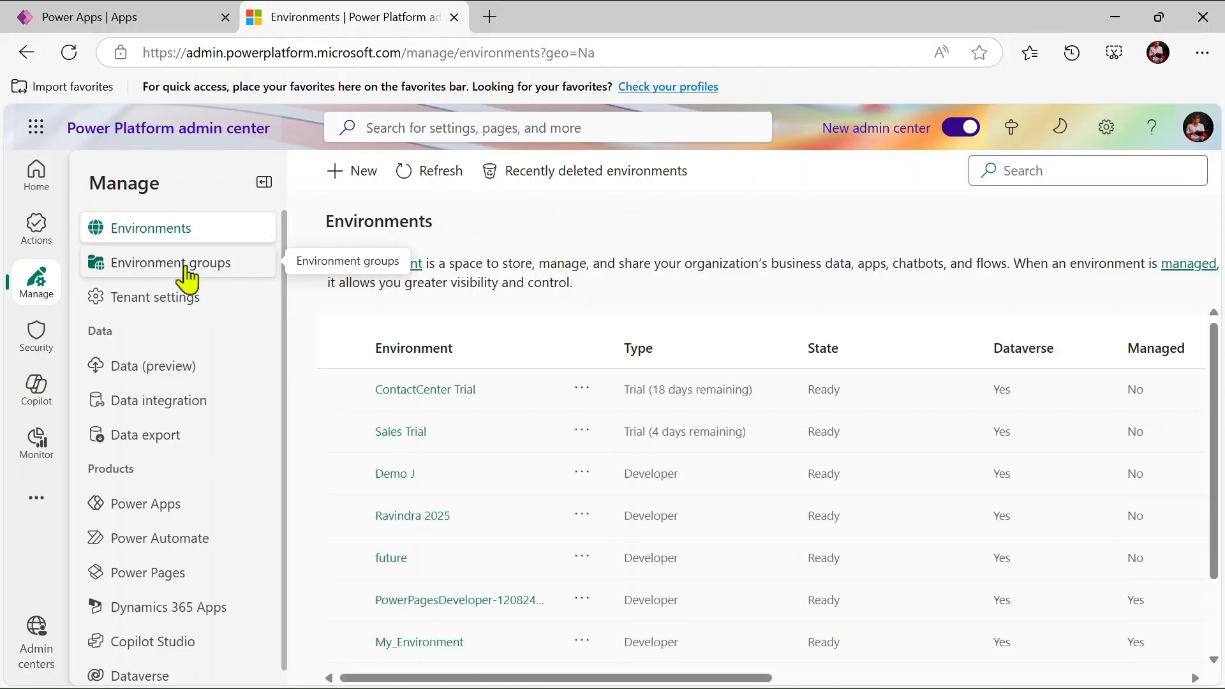
scroll(492, 457, "down", 2)
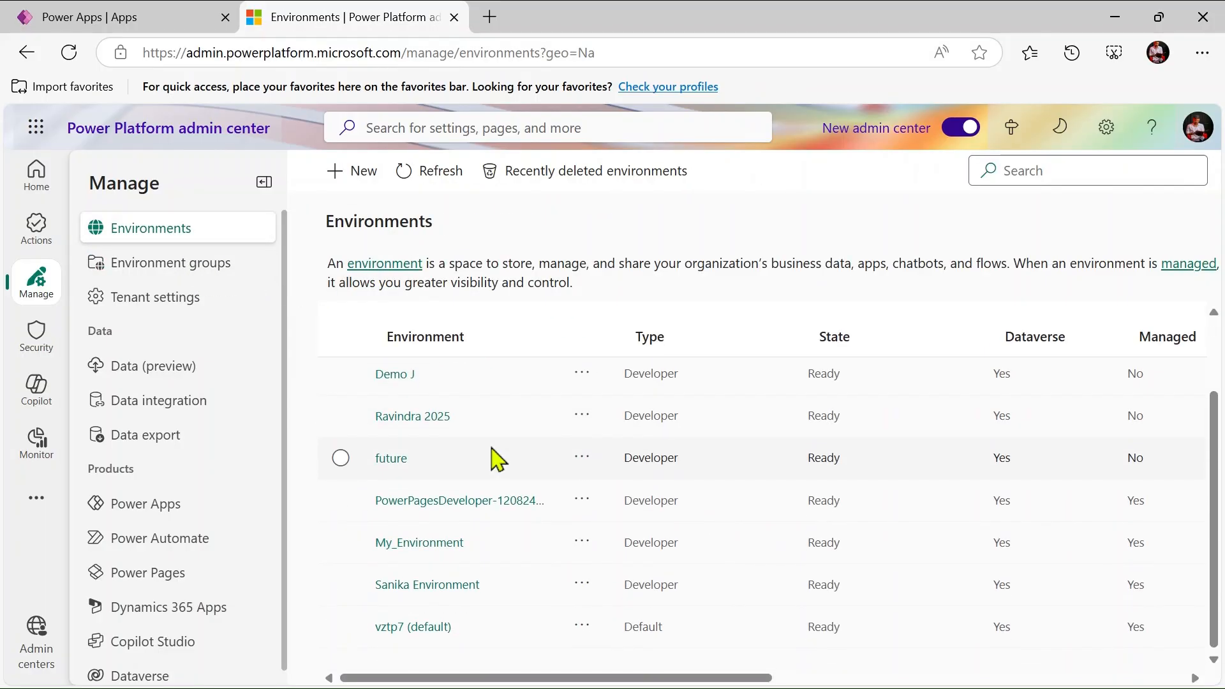
scroll(492, 458, "up", 2)
left_click(485, 480)
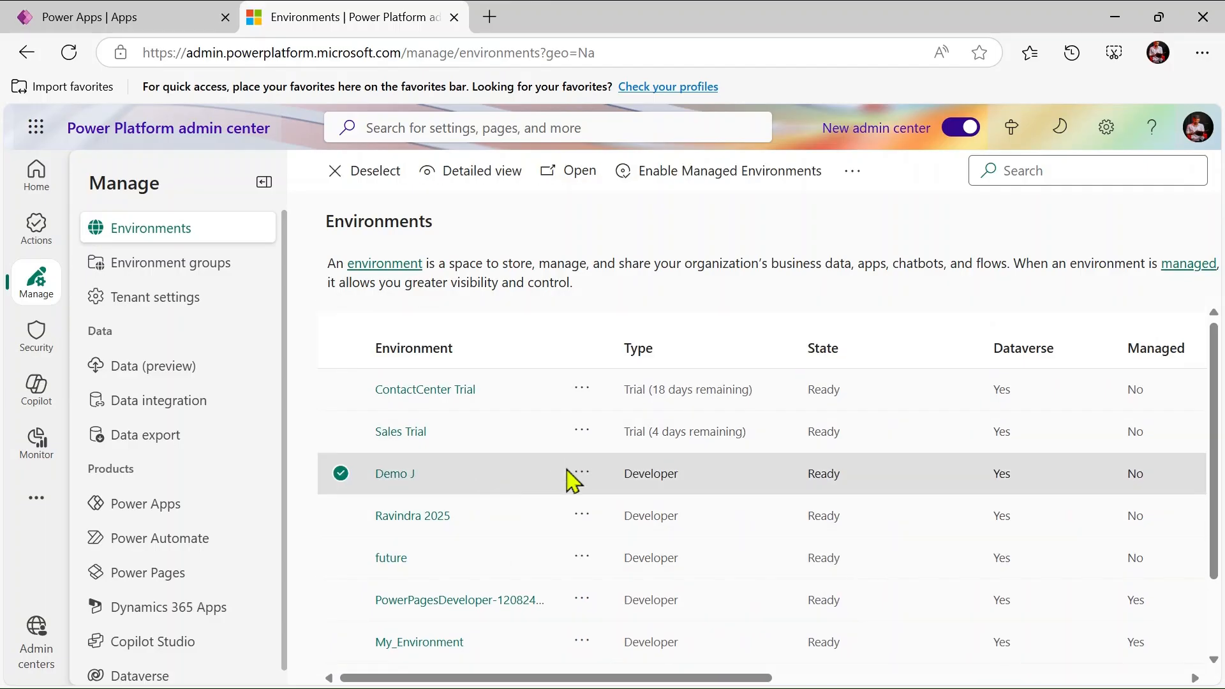
left_click(582, 474)
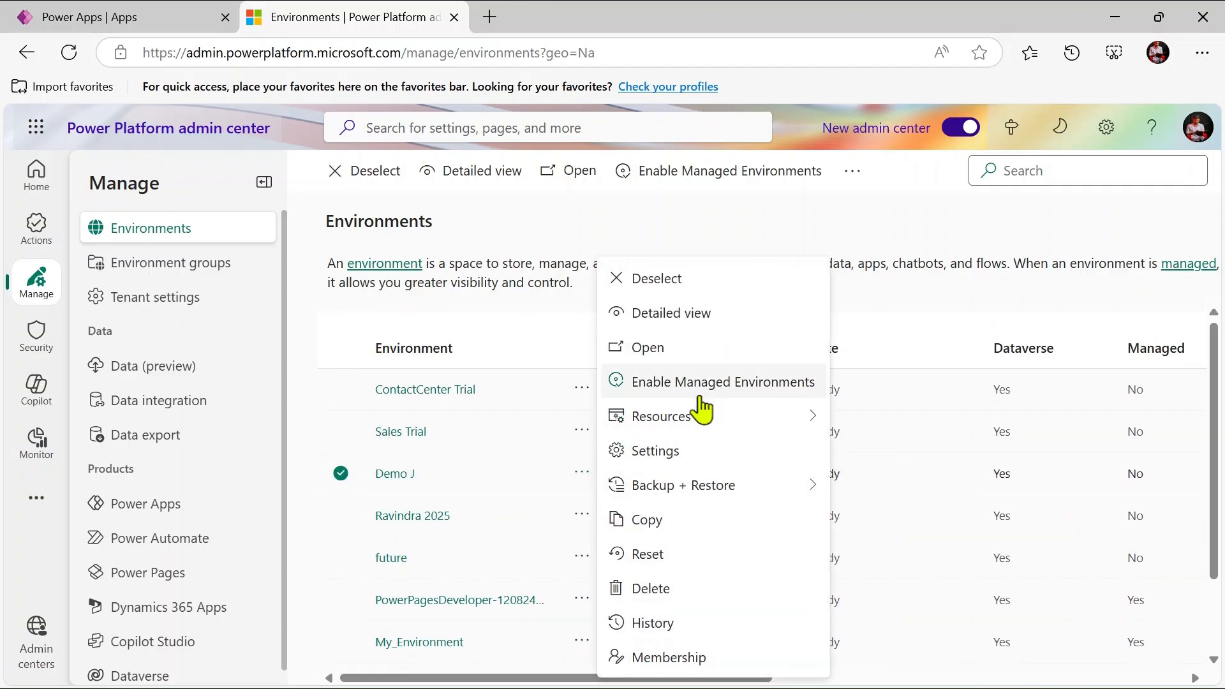
mouse_move(754, 500)
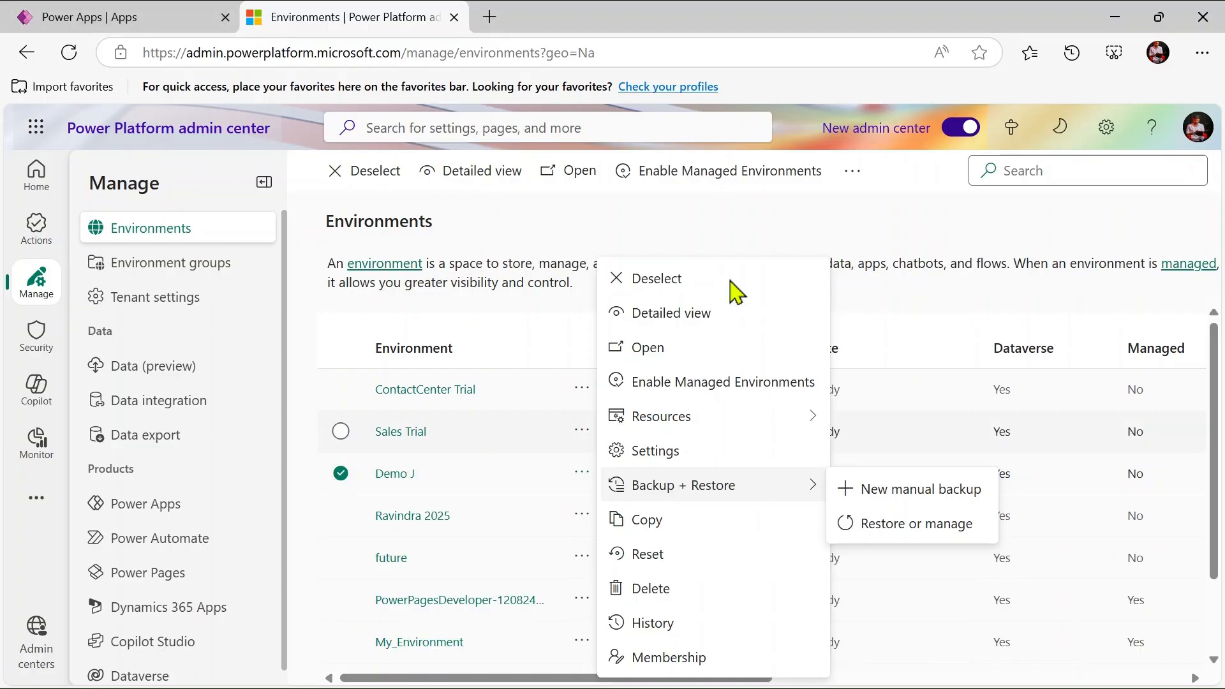
left_click(781, 214)
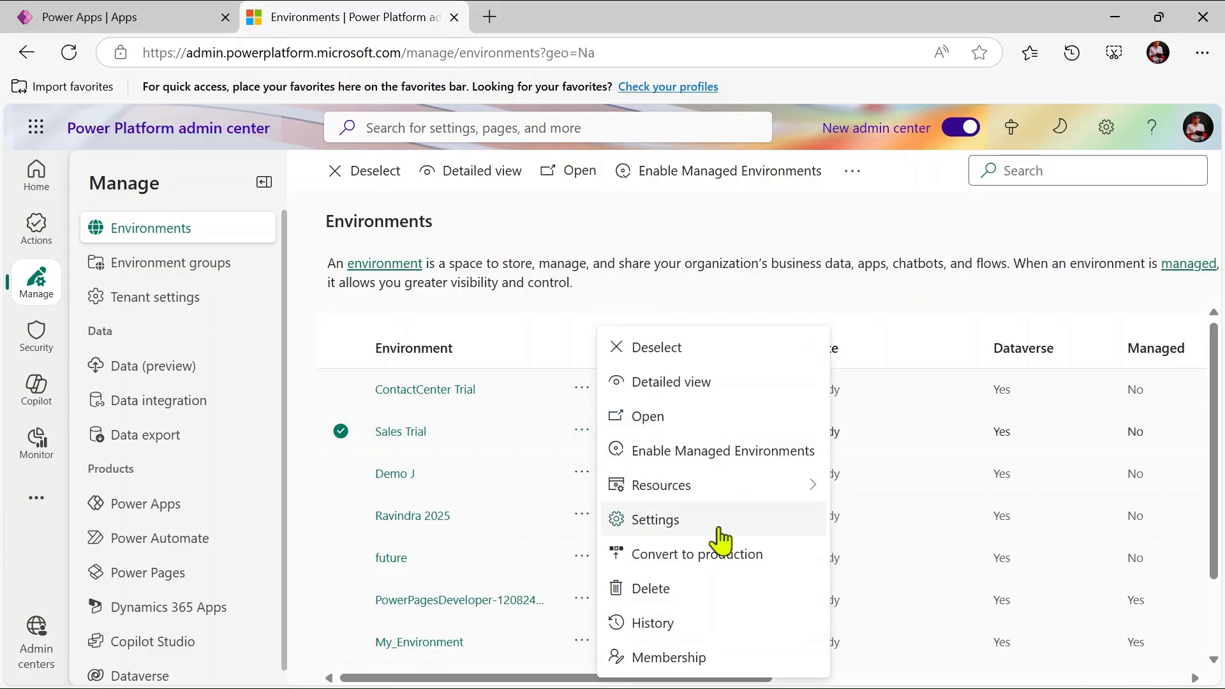
Step: Open the backup restore and management page for the Demo J developer environment
left_click(469, 475)
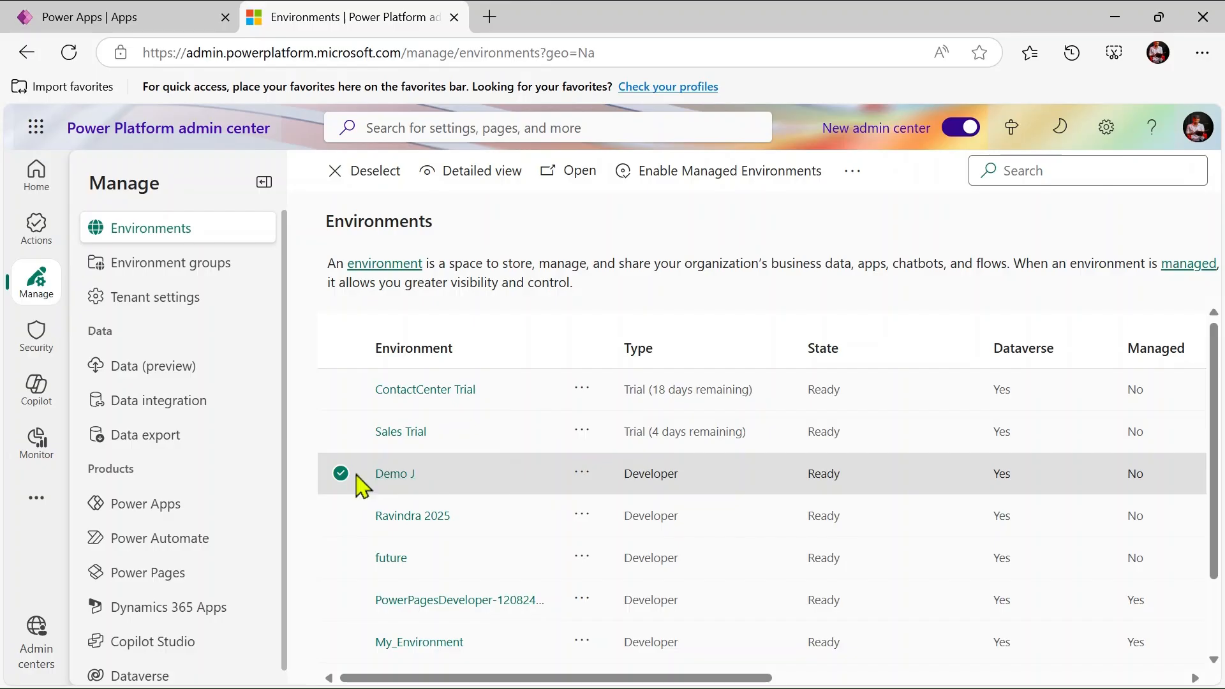
left_click(582, 476)
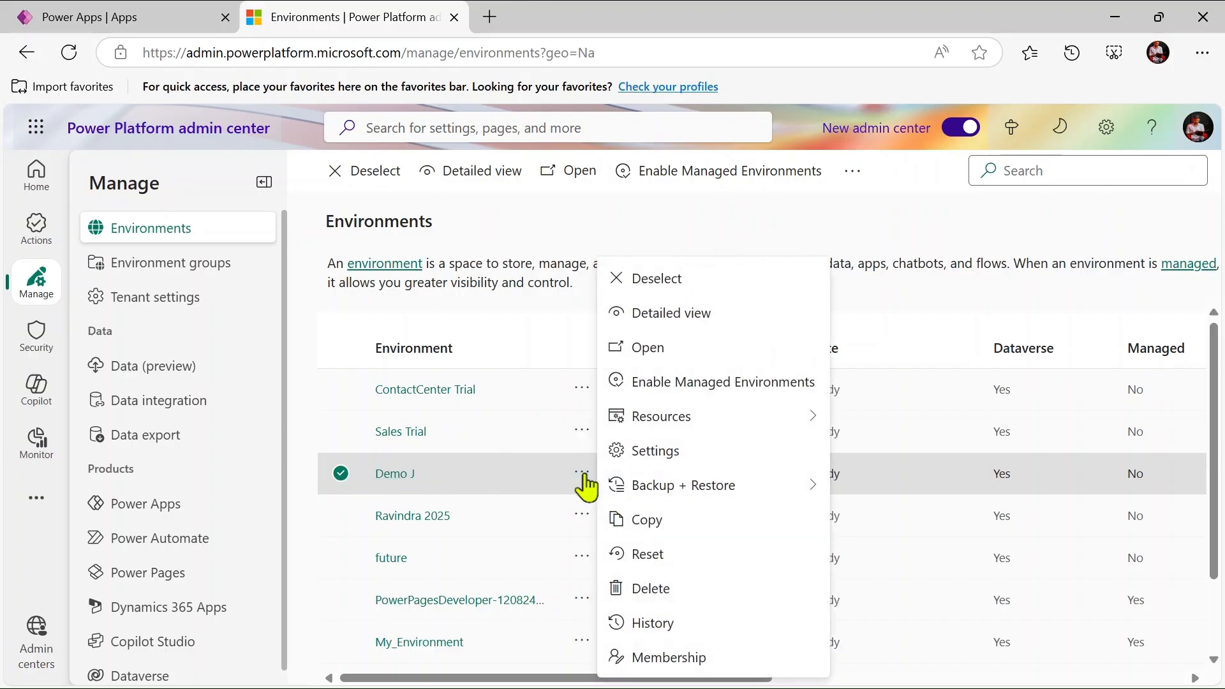
mouse_move(679, 488)
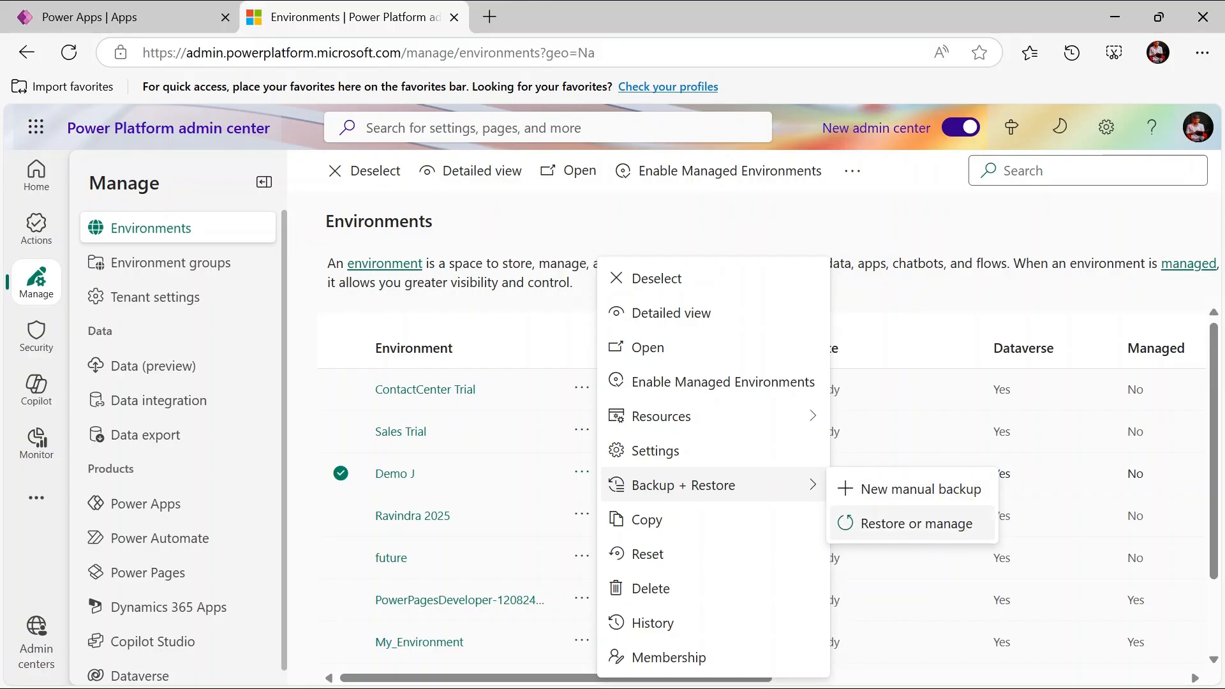
left_click(955, 534)
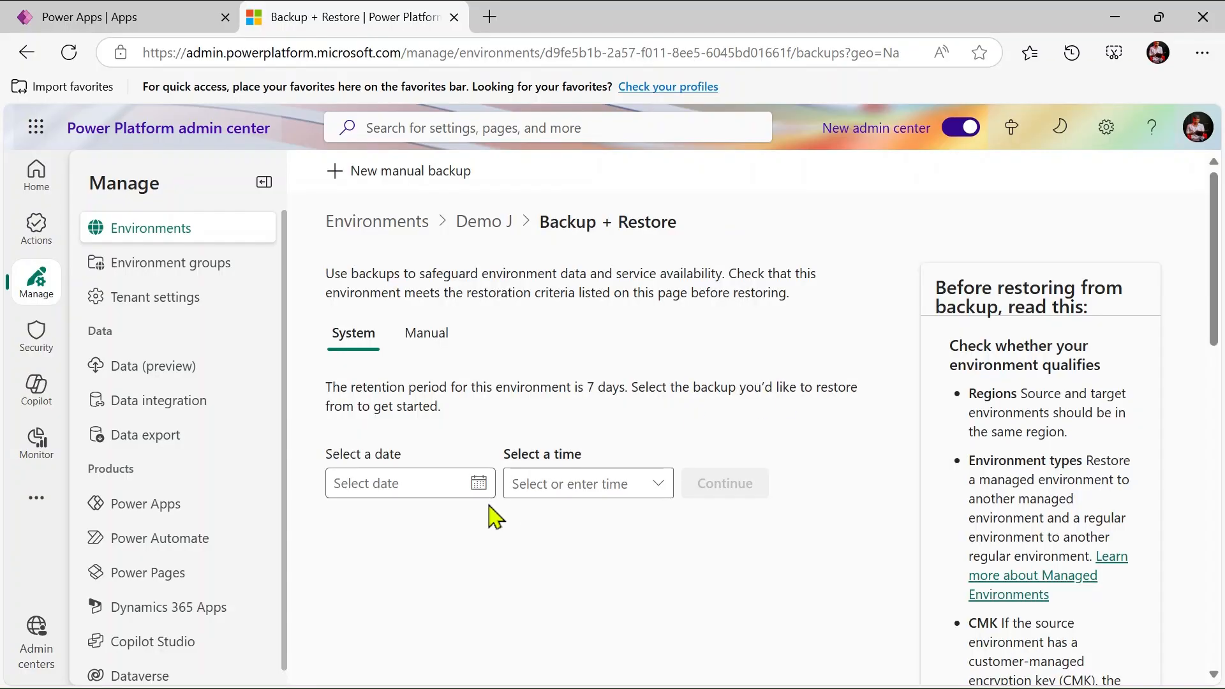
Step: Choose August 8, 2025 as the system backup date and look through the available restore times
left_click(473, 500)
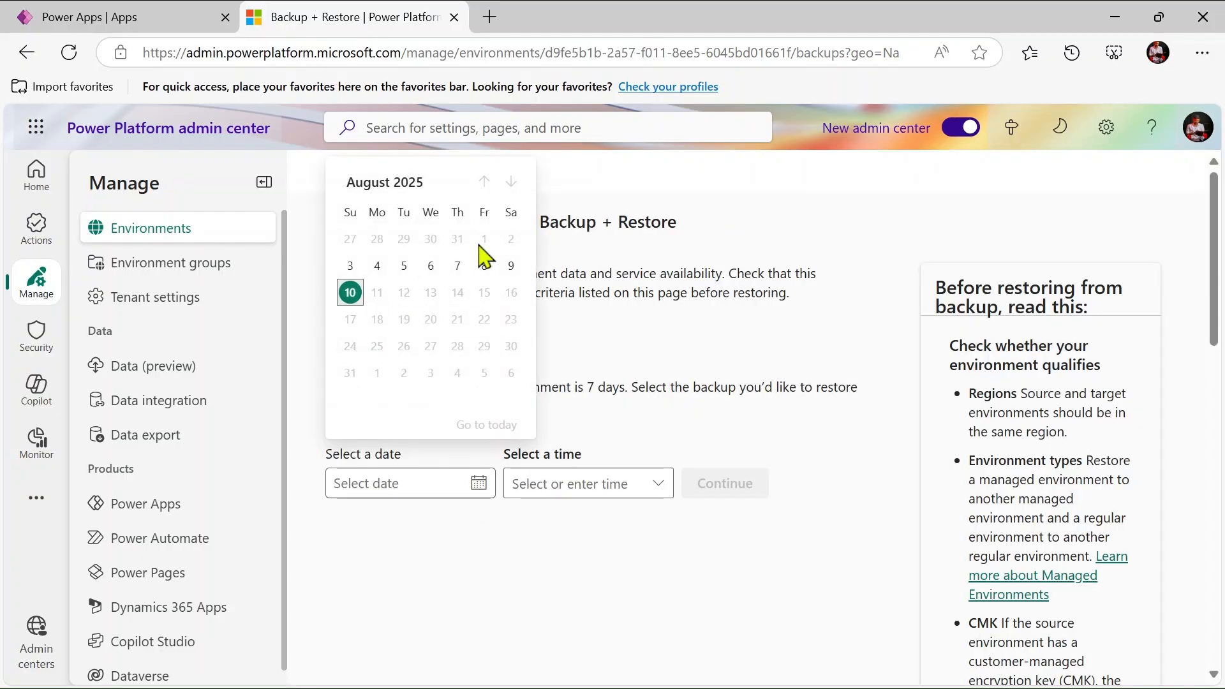
left_click(494, 265)
left_click(616, 483)
left_click(657, 484)
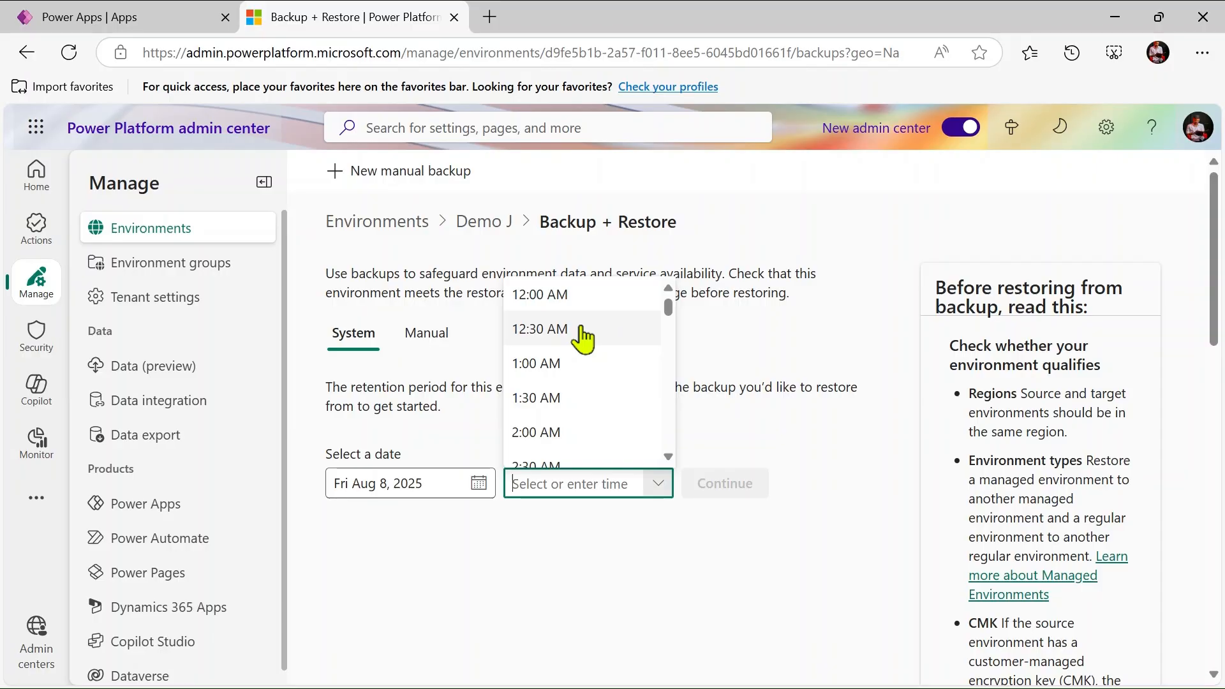
scroll(588, 415, "down", 15)
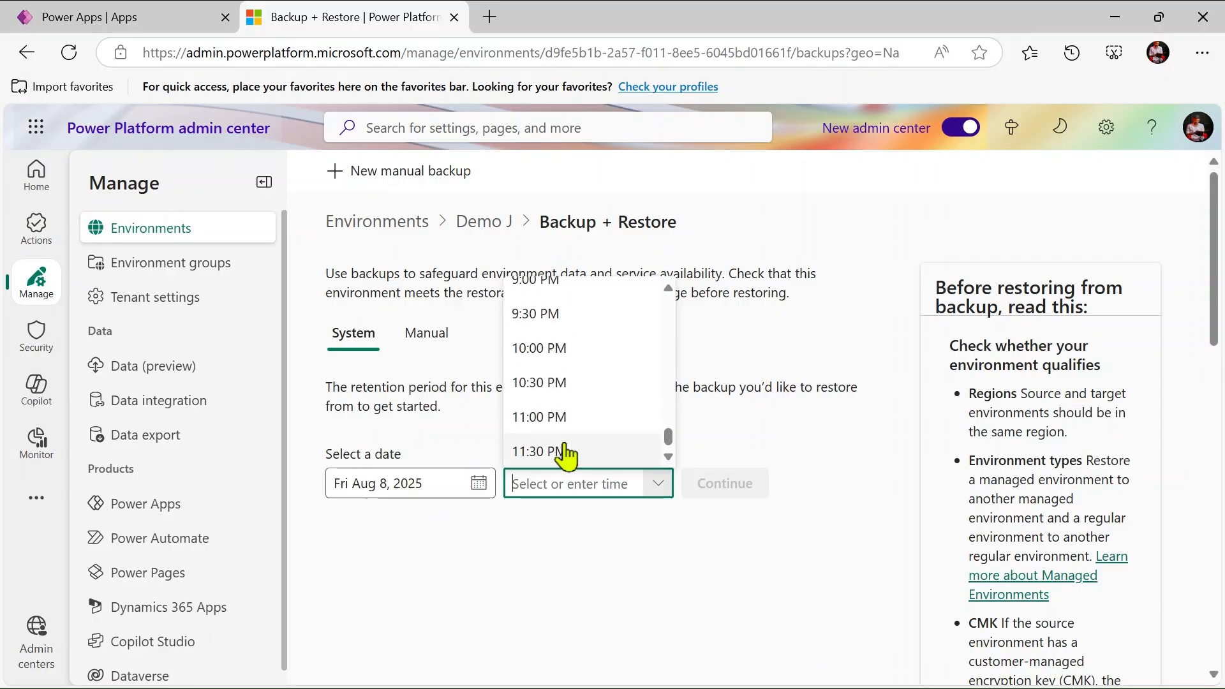
Step: Try to continue with the system backup of August 10, 2025 at 10:30 PM
left_click(489, 485)
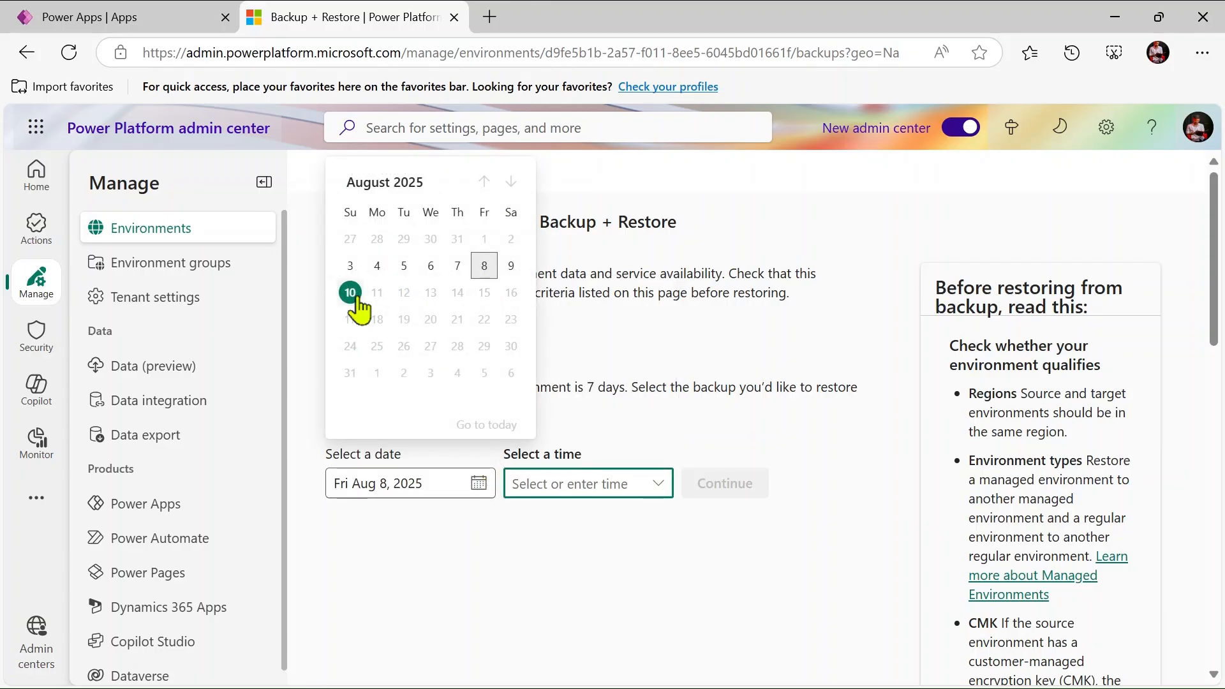
left_click(355, 296)
left_click(658, 483)
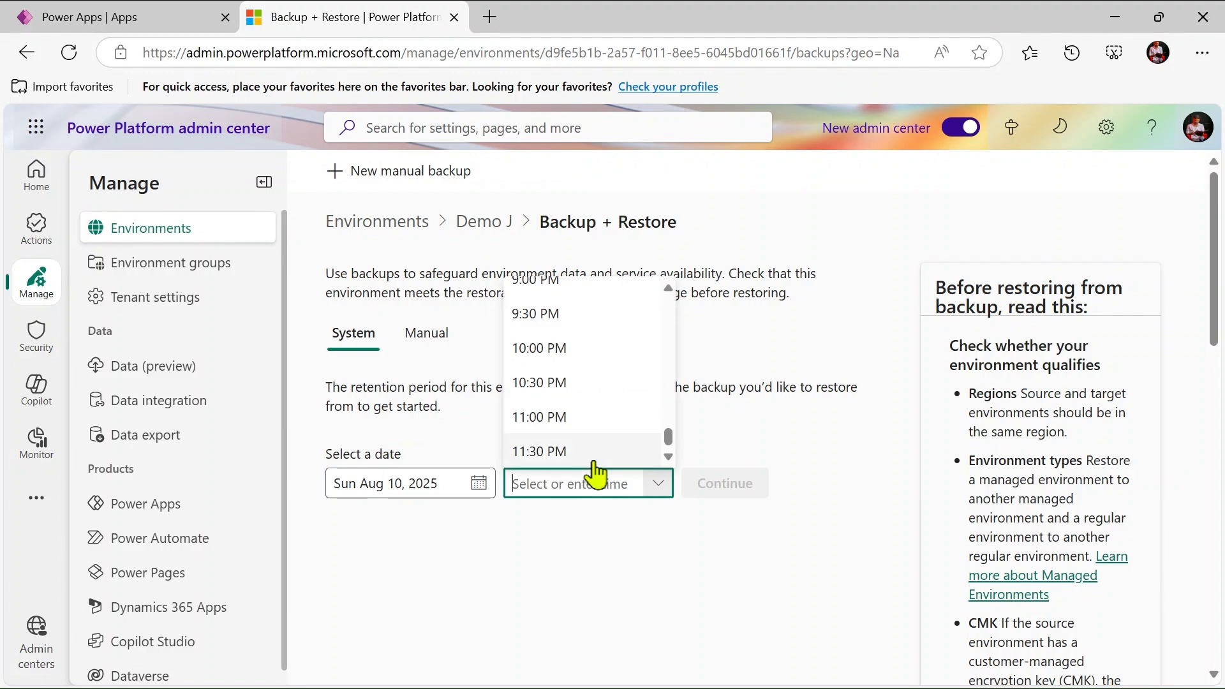
scroll(595, 465, "up", 10)
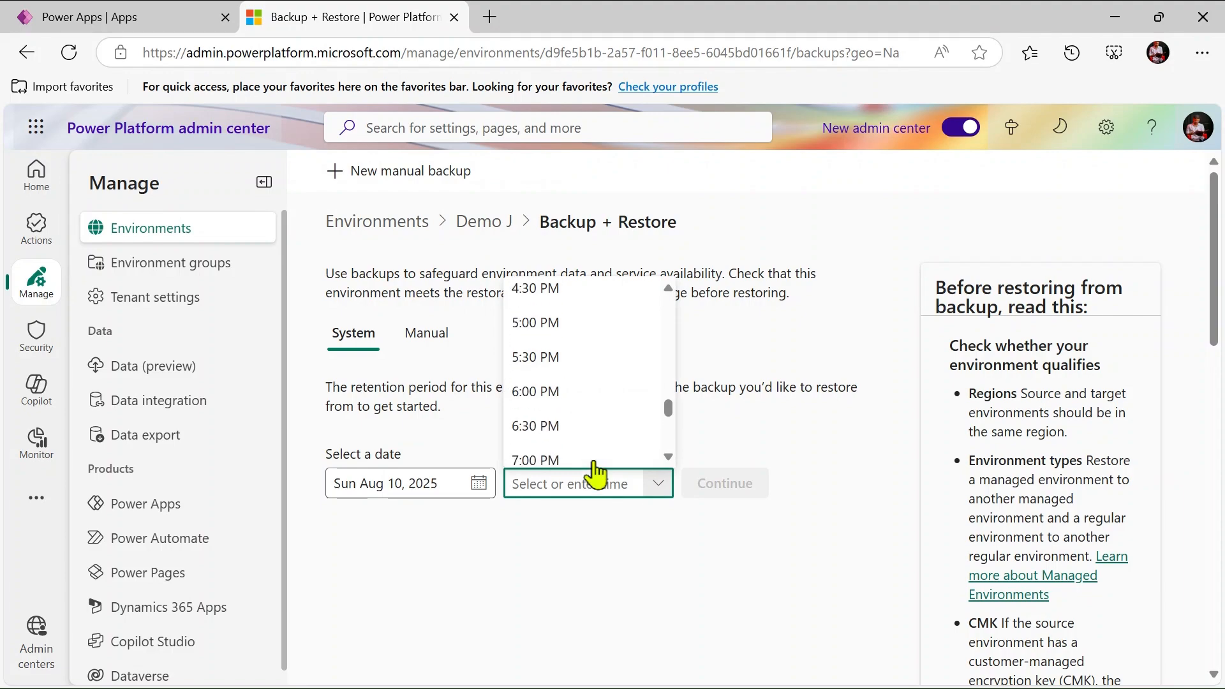
scroll(595, 464, "down", 10)
scroll(595, 466, "up", 15)
scroll(595, 473, "down", 15)
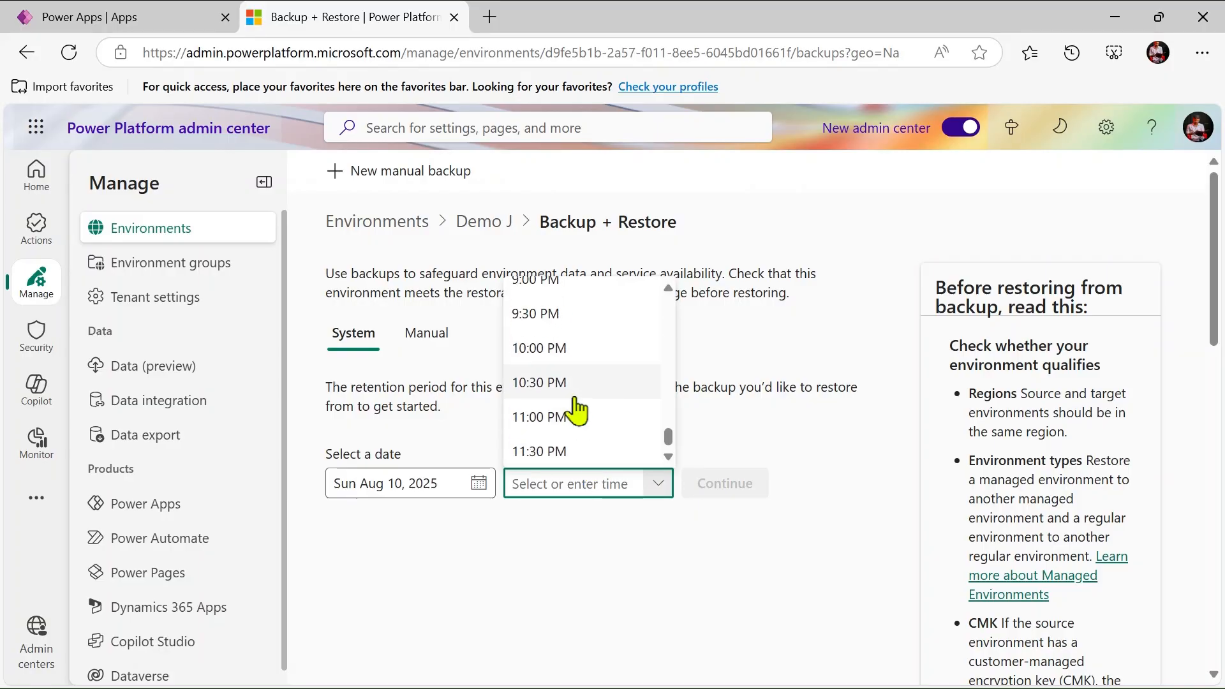
left_click(582, 384)
left_click(762, 491)
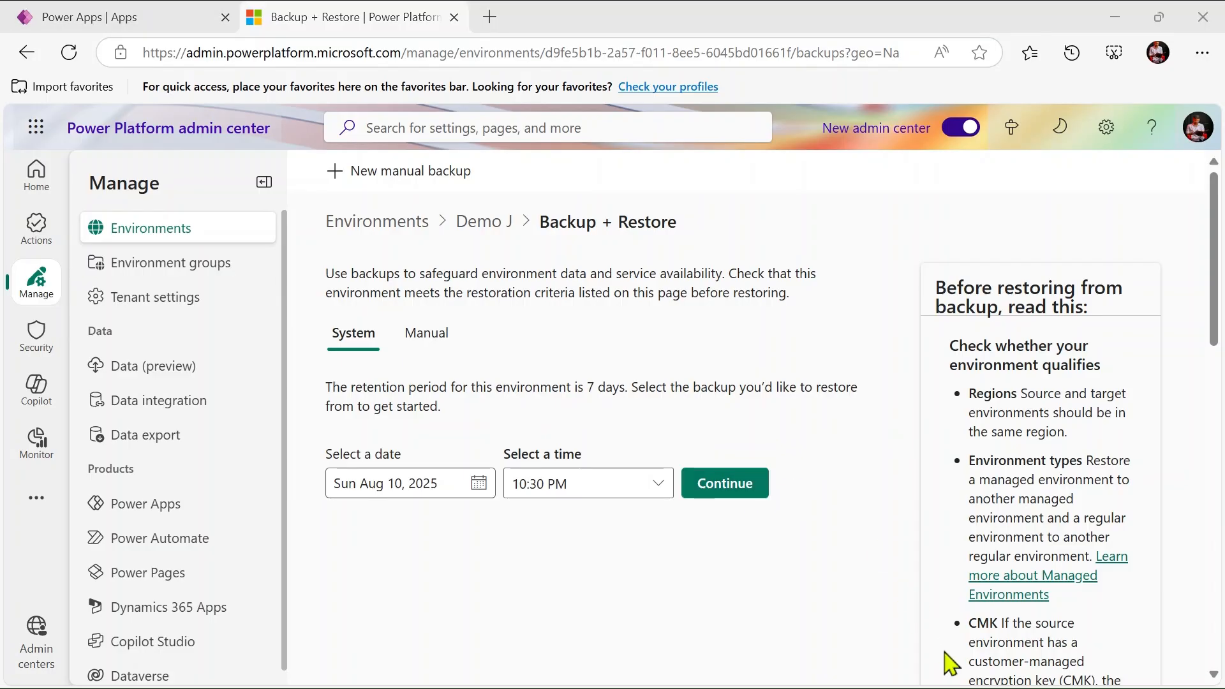
scroll(951, 641, "down", 10)
scroll(1047, 561, "up", 10)
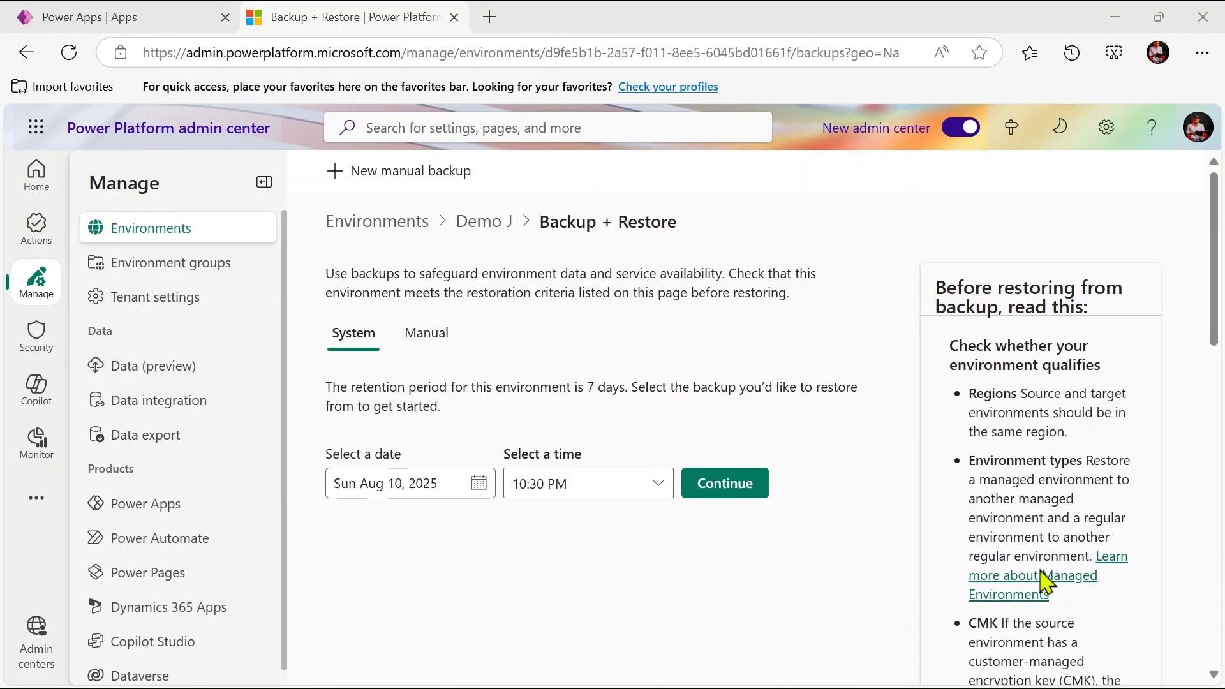
left_click(718, 485)
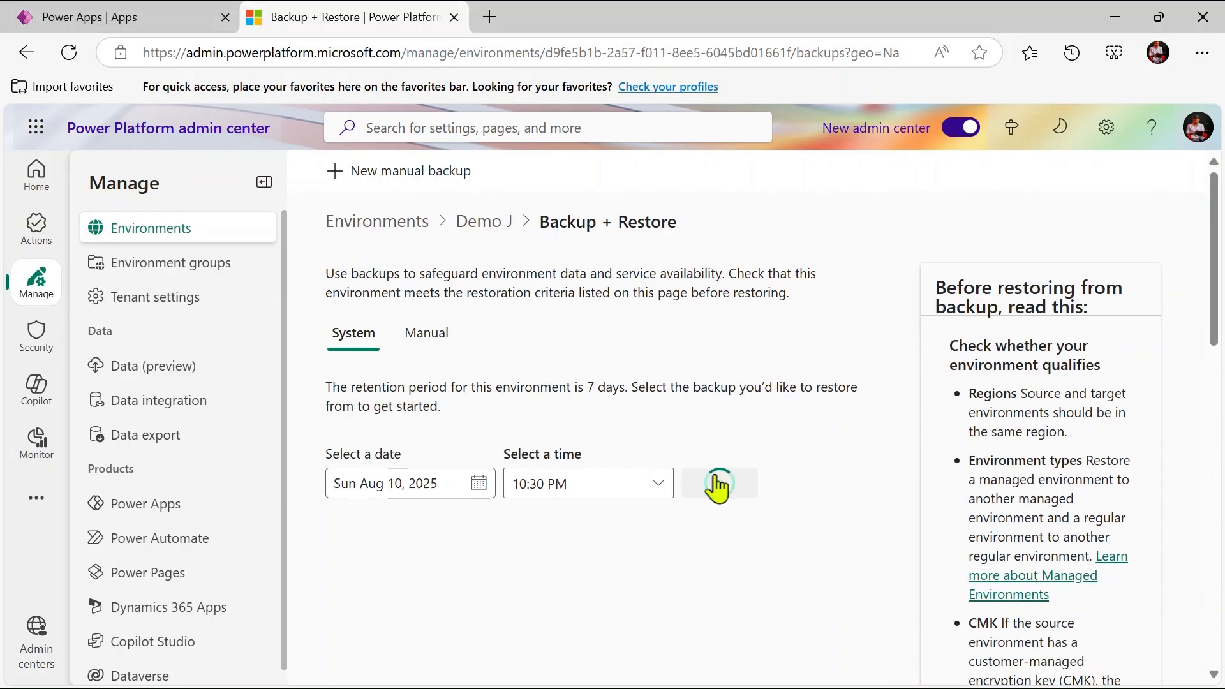
Step: Inspect the manual backups of Demo J and the form for a new manual backup, and cancel without creating one
left_click(426, 333)
scroll(817, 457, "down", 4)
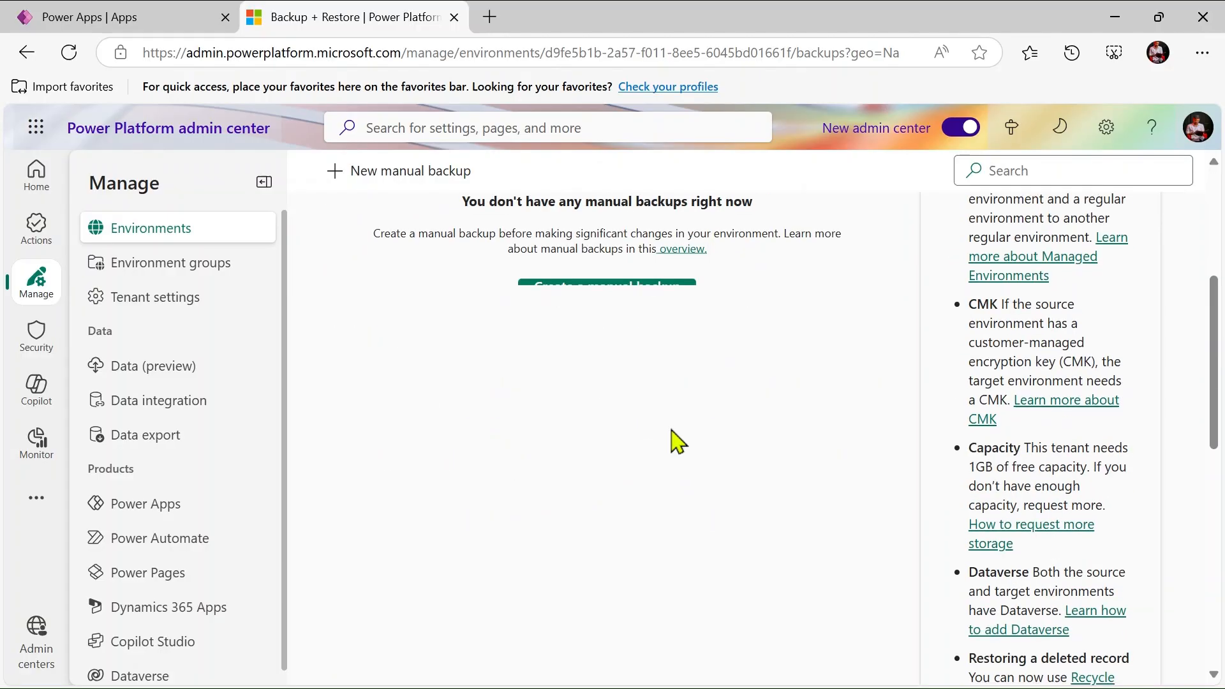
scroll(674, 438, "up", 5)
left_click(616, 601)
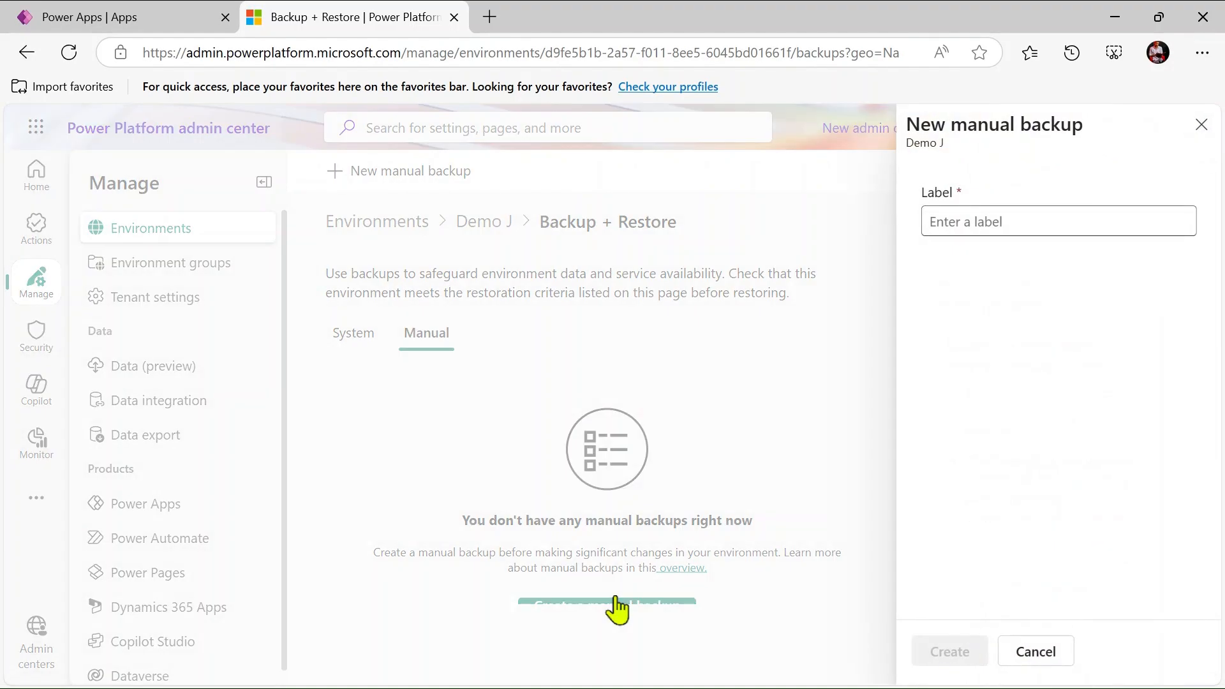
left_click(965, 230)
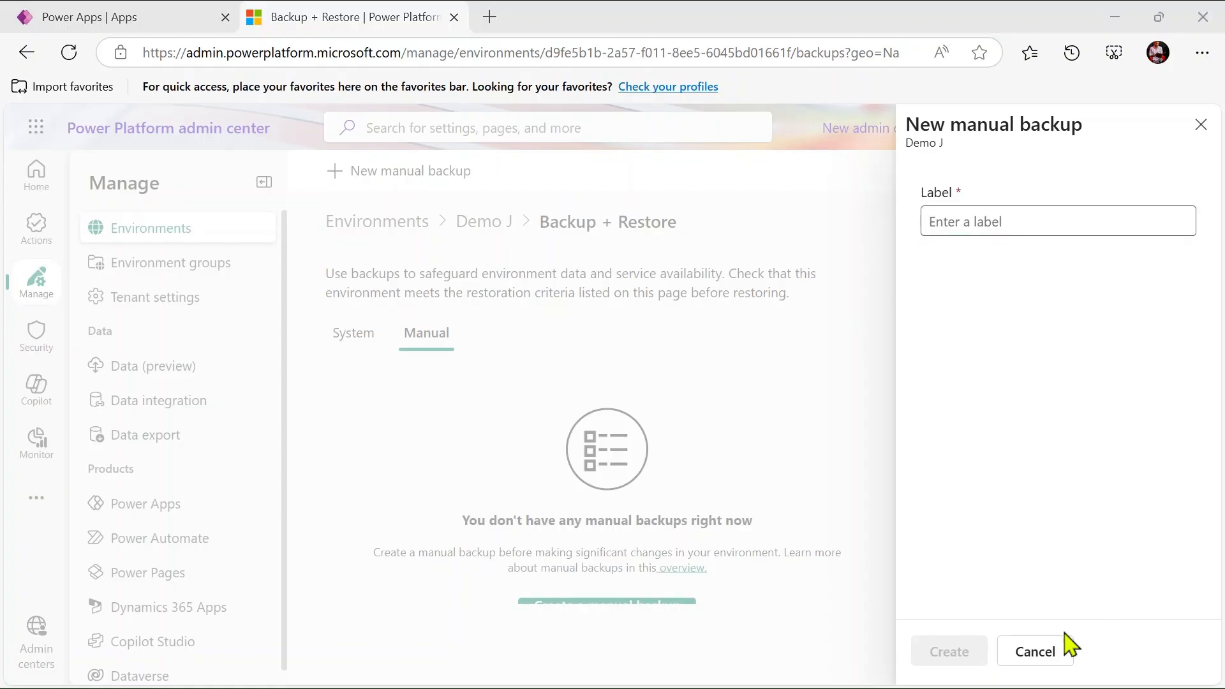
left_click(1033, 651)
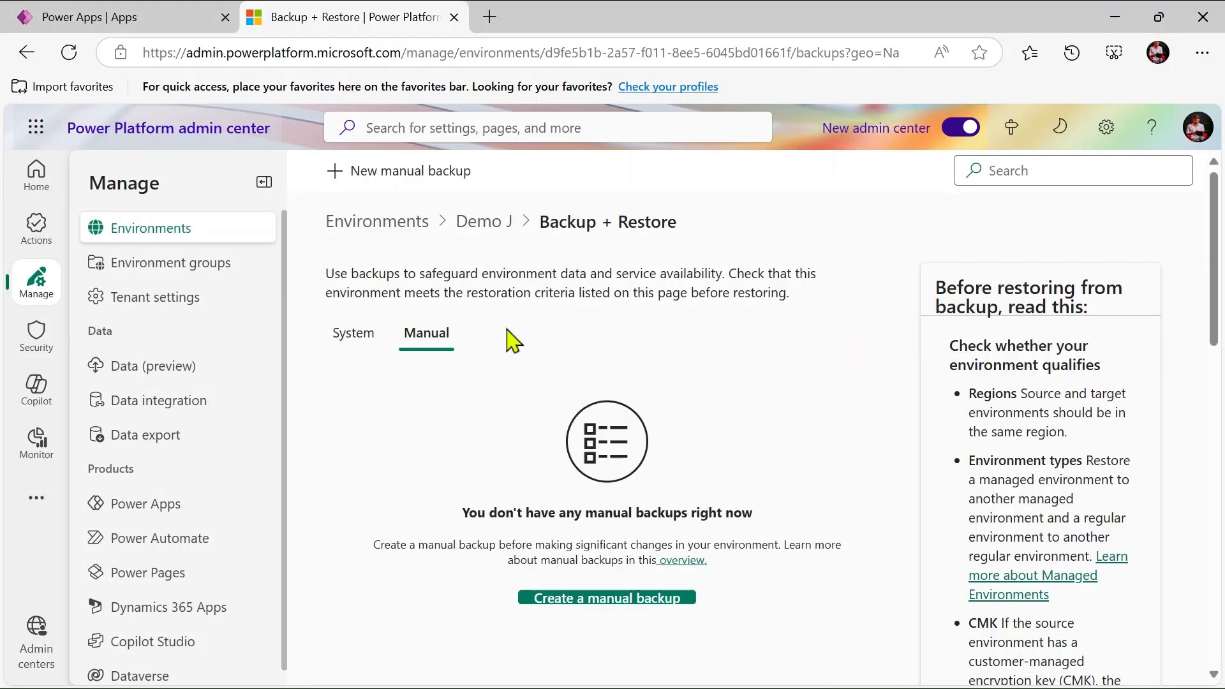
Step: Reopen the backup restore page from the Demo J details and read the restore requirements, backup periods and supported environments
left_click(487, 222)
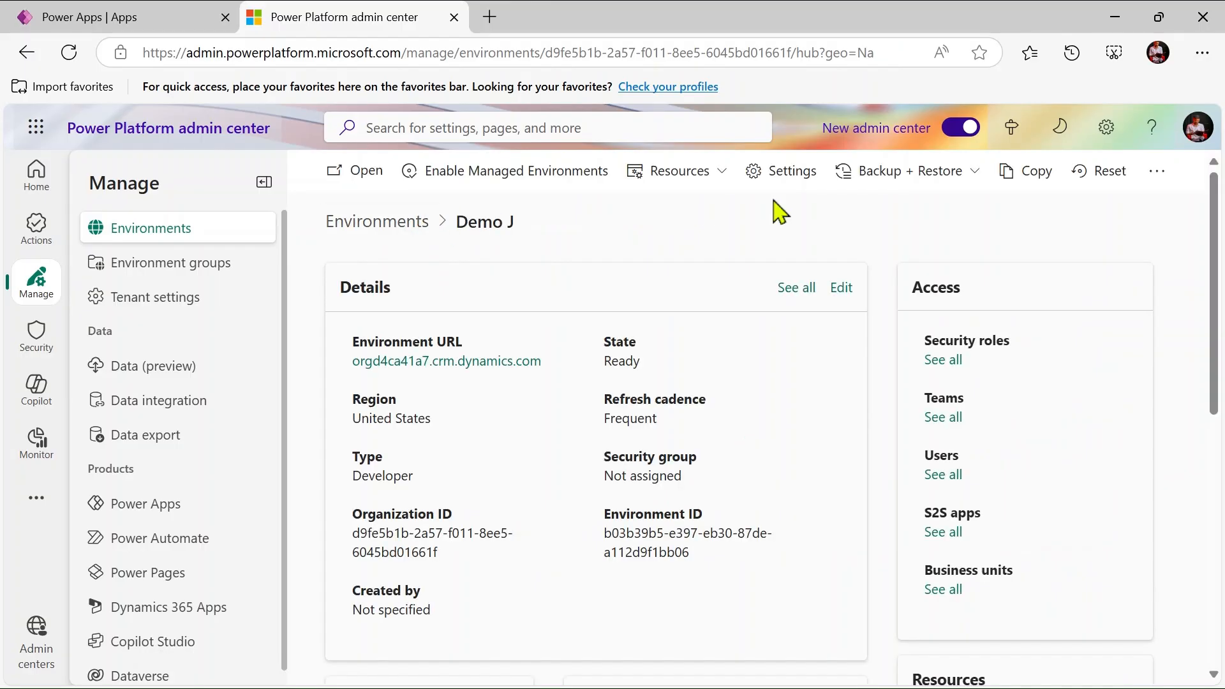
left_click(929, 173)
left_click(920, 256)
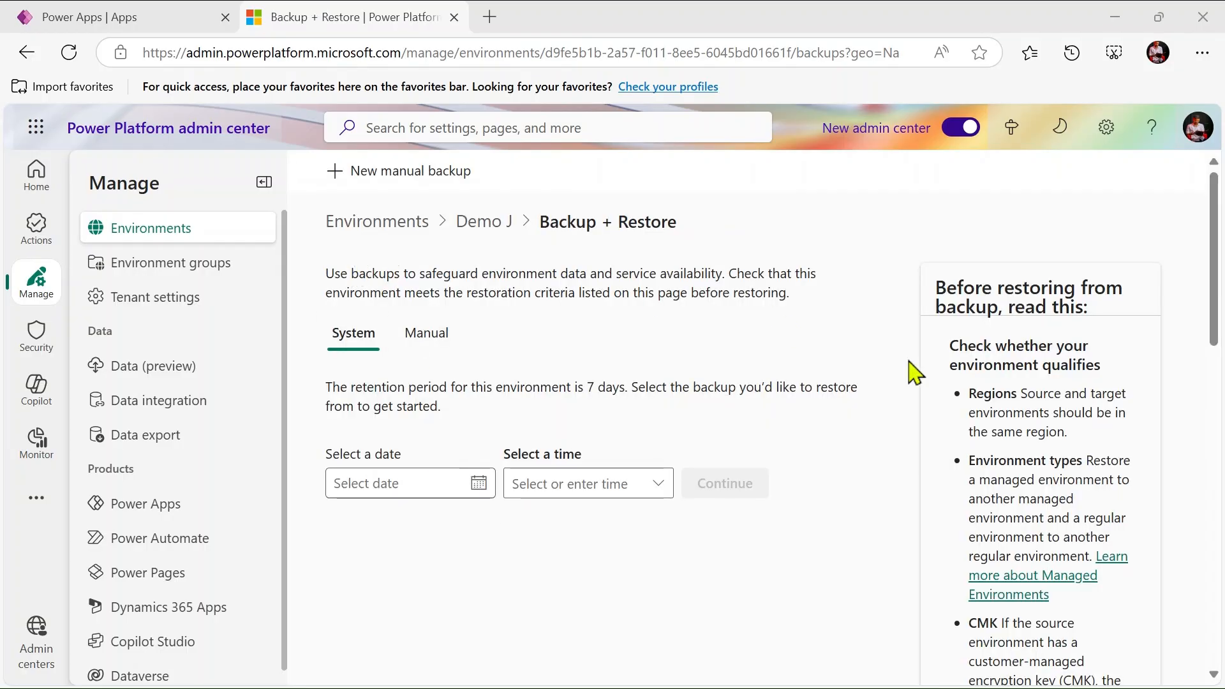
scroll(908, 369, "down", 10)
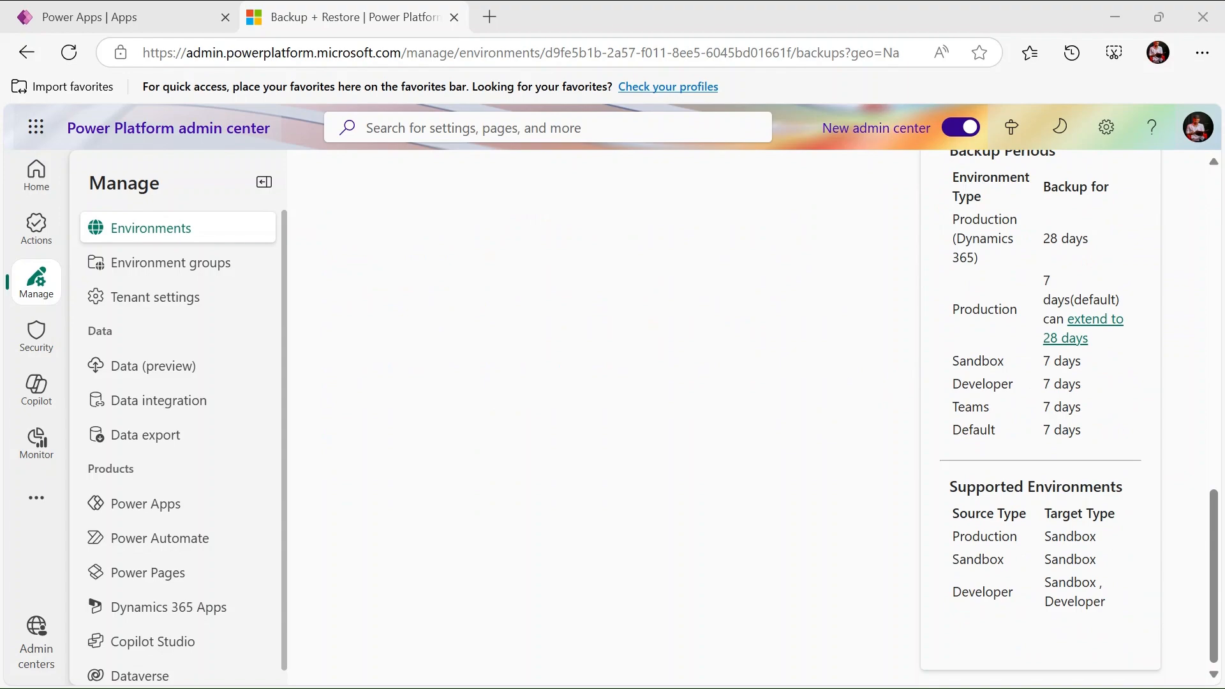
scroll(753, 436, "up", 5)
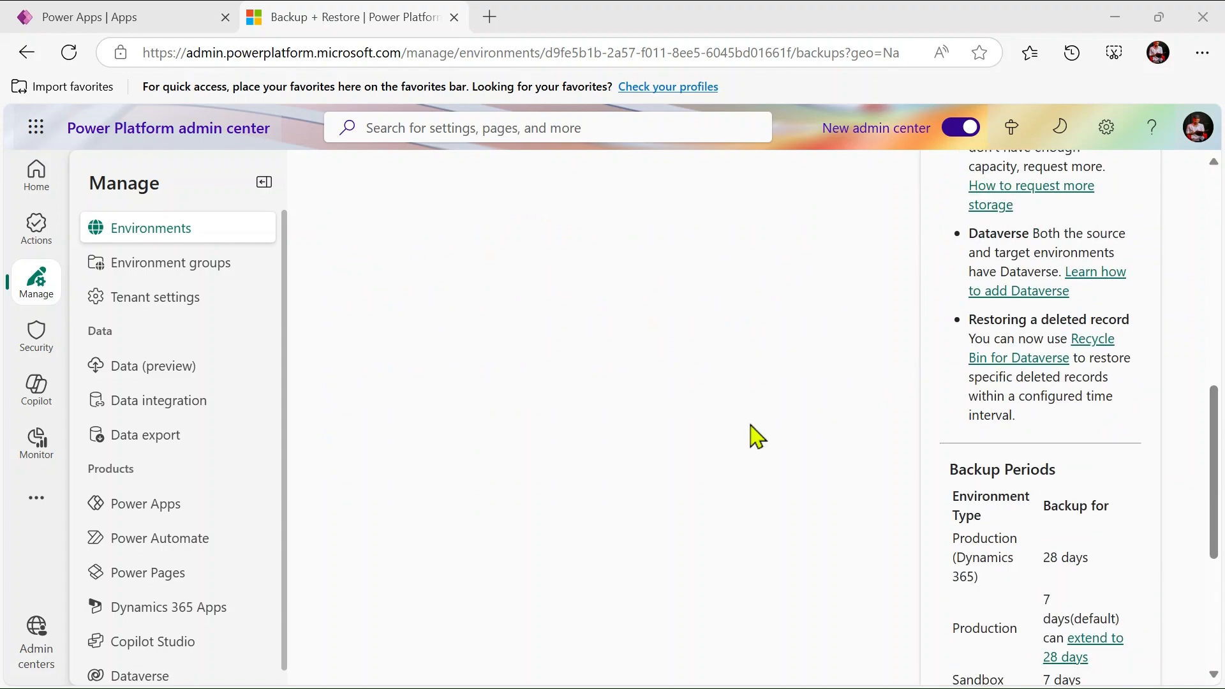
scroll(753, 436, "up", 8)
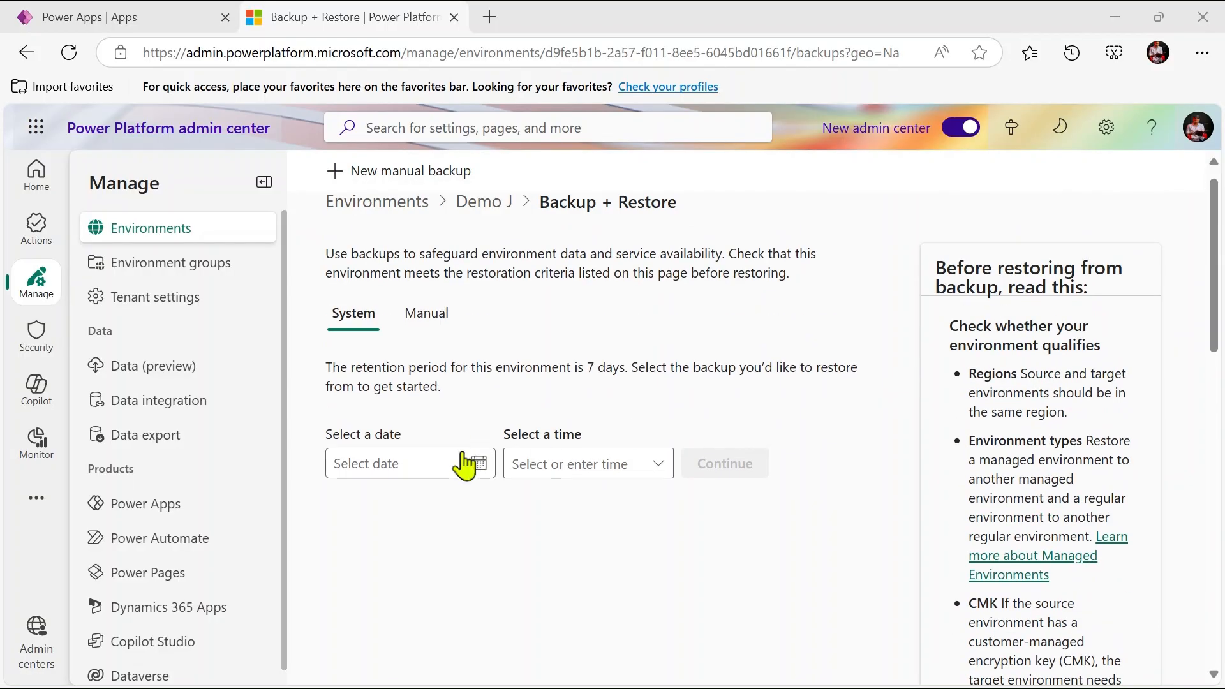
Step: Select the system backup of August 4, 2025 at 12:00 AM and continue to its restore settings
left_click(478, 463)
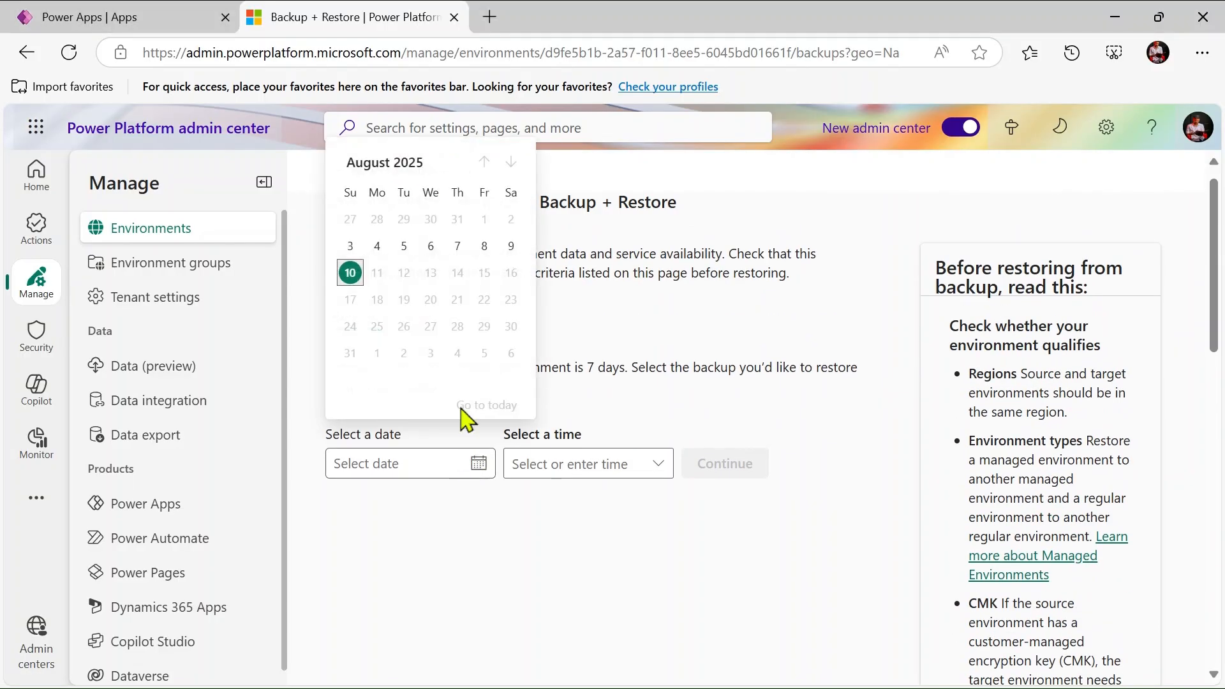
left_click(375, 248)
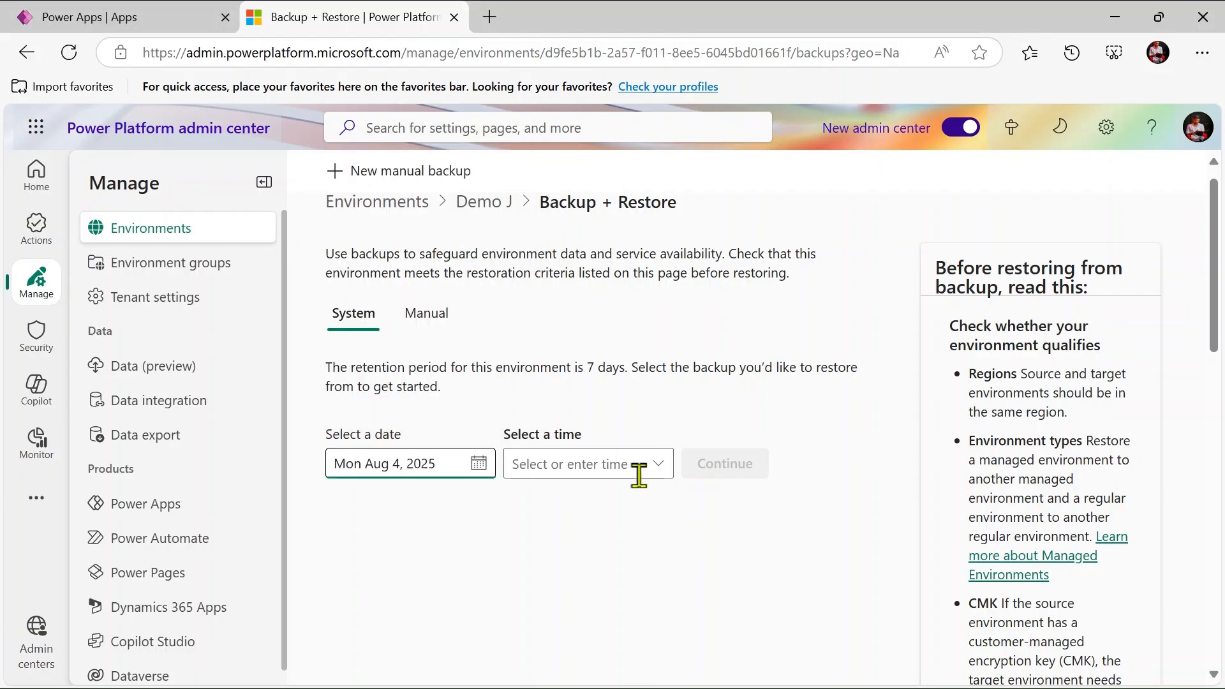
left_click(629, 467)
left_click(659, 472)
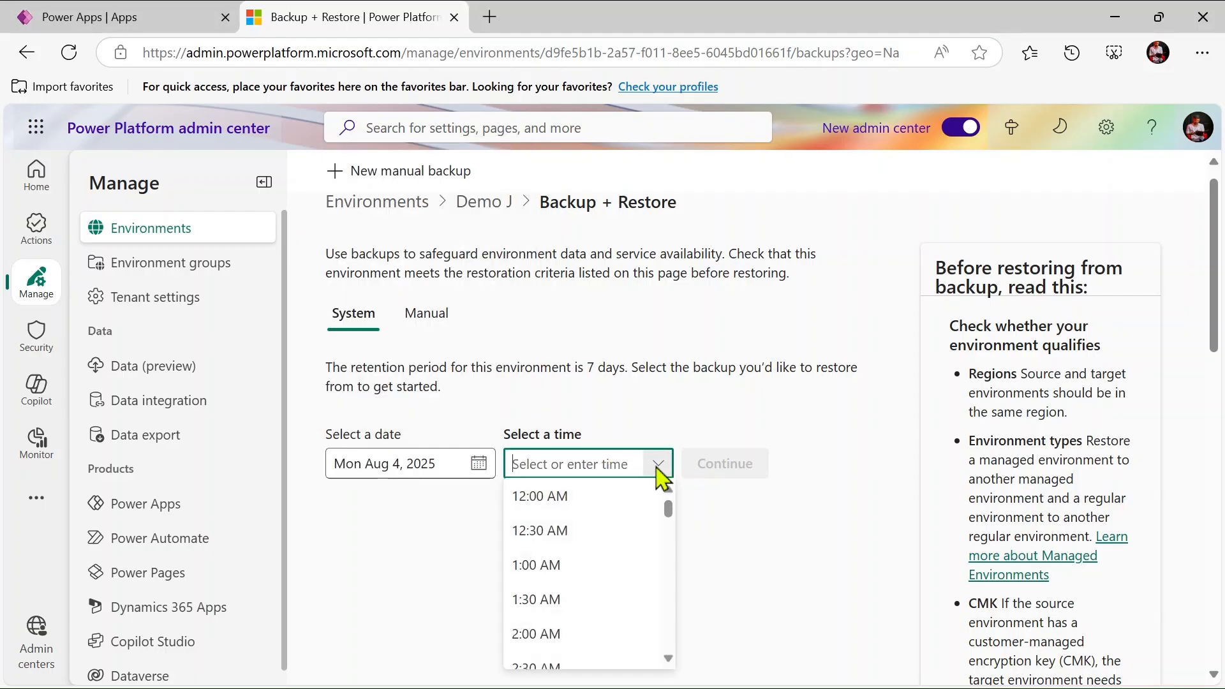
left_click(564, 505)
left_click(731, 474)
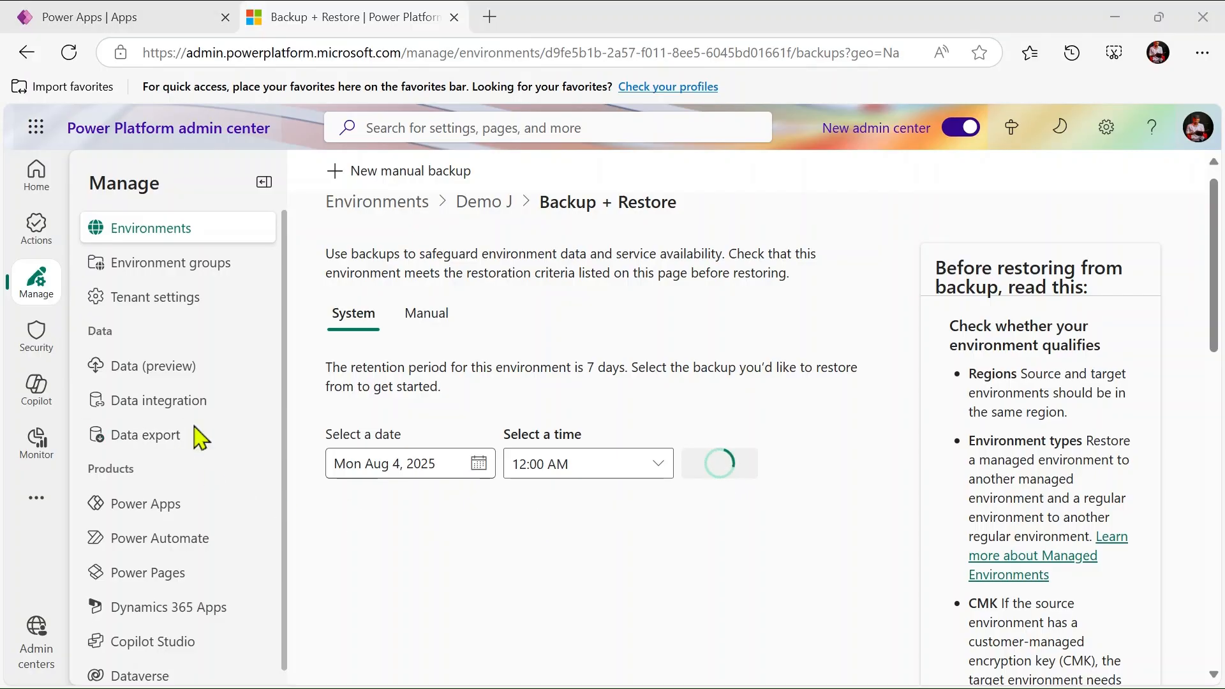
left_click(492, 475)
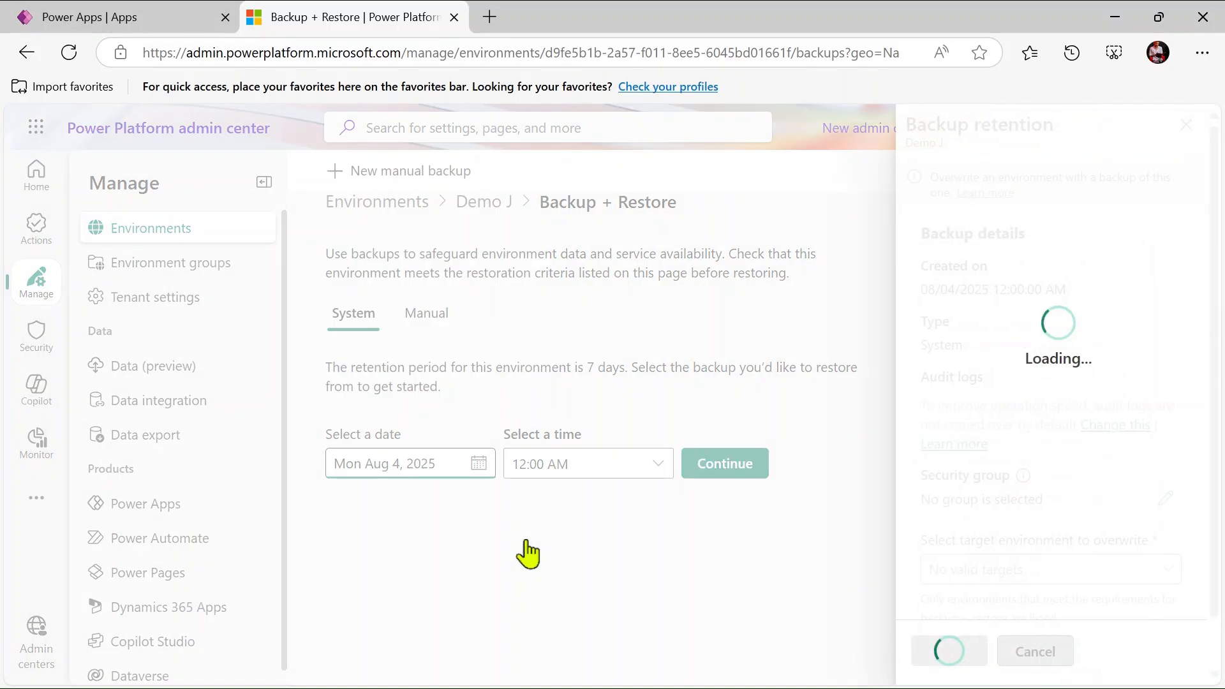
Step: Set Demo J (current) as the target environment to overwrite, expand its editable details and review the restore settings
left_click(1021, 577)
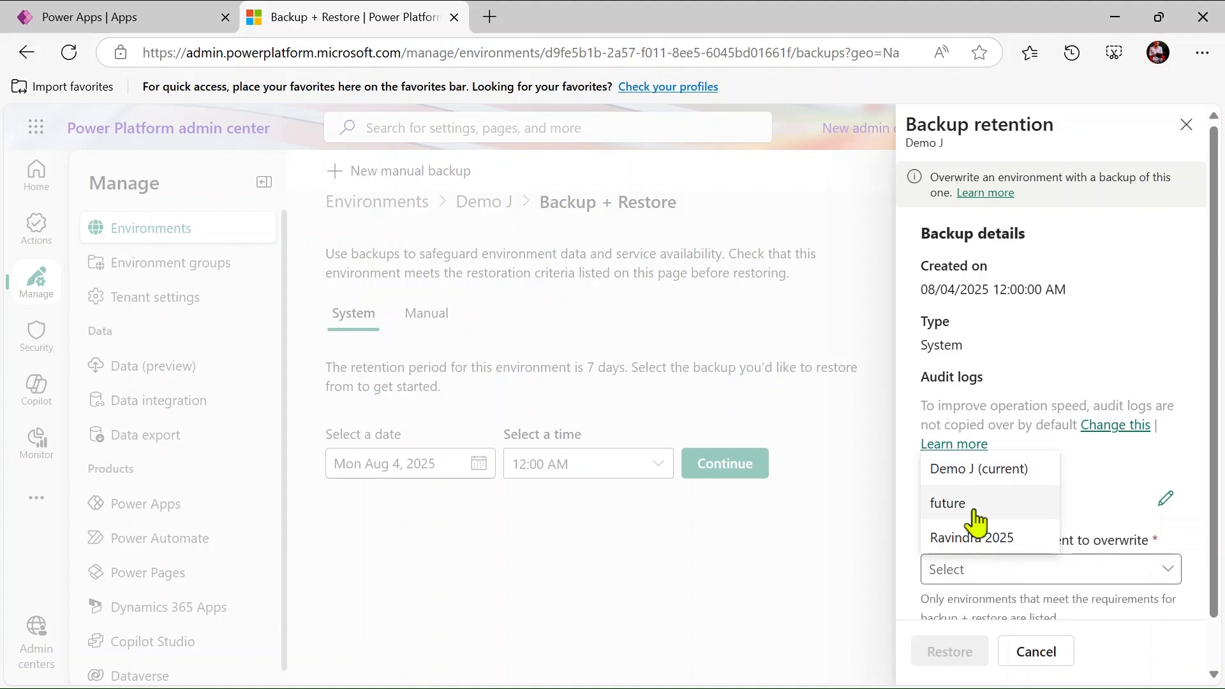
left_click(999, 479)
scroll(981, 549, "down", 2)
left_click(928, 580)
scroll(981, 562, "down", 3)
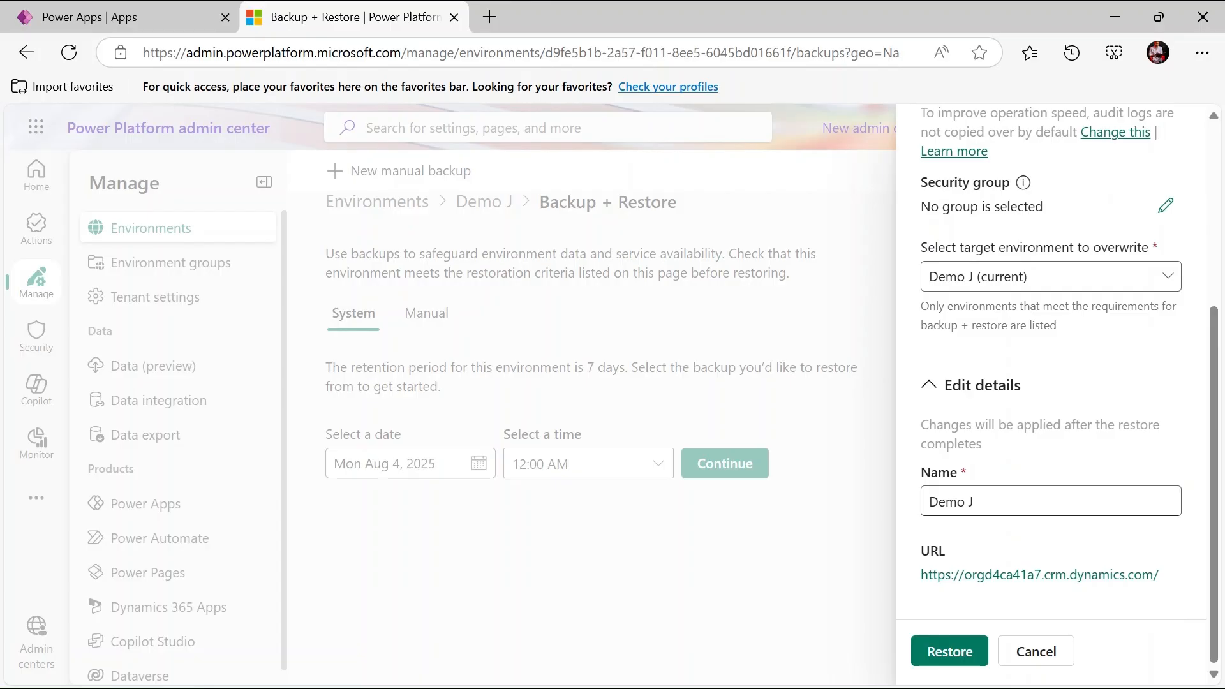
scroll(1027, 550, "up", 5)
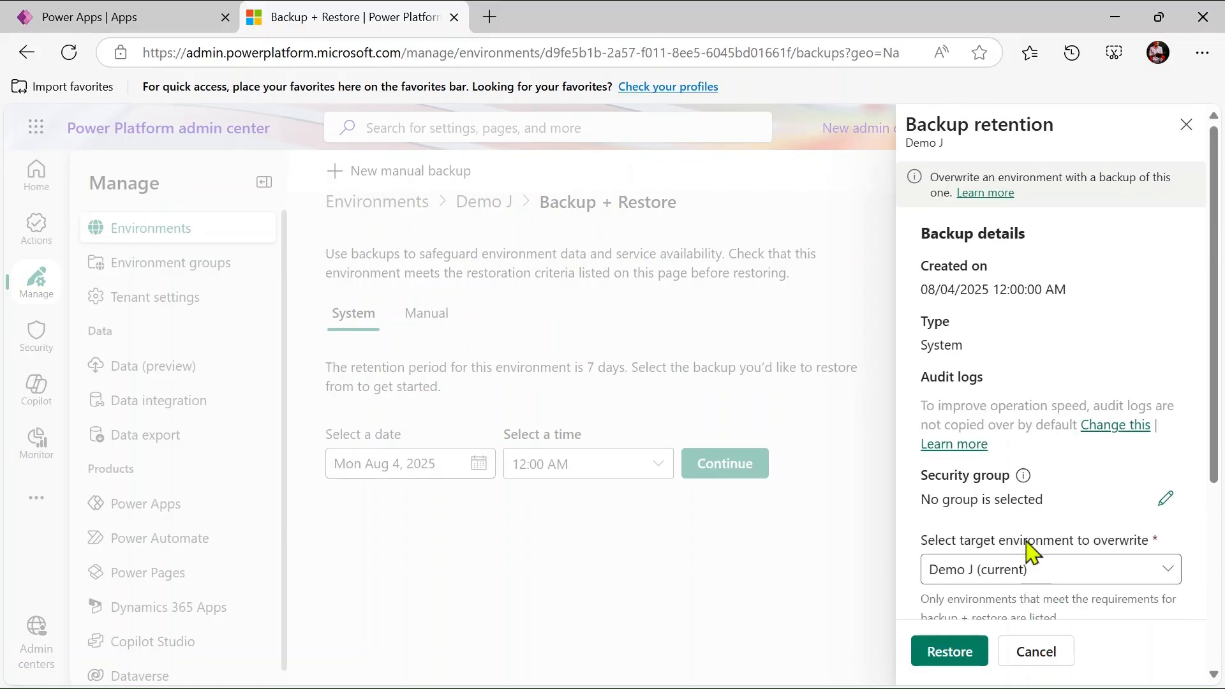
scroll(1029, 553, "down", 4)
scroll(1031, 550, "up", 4)
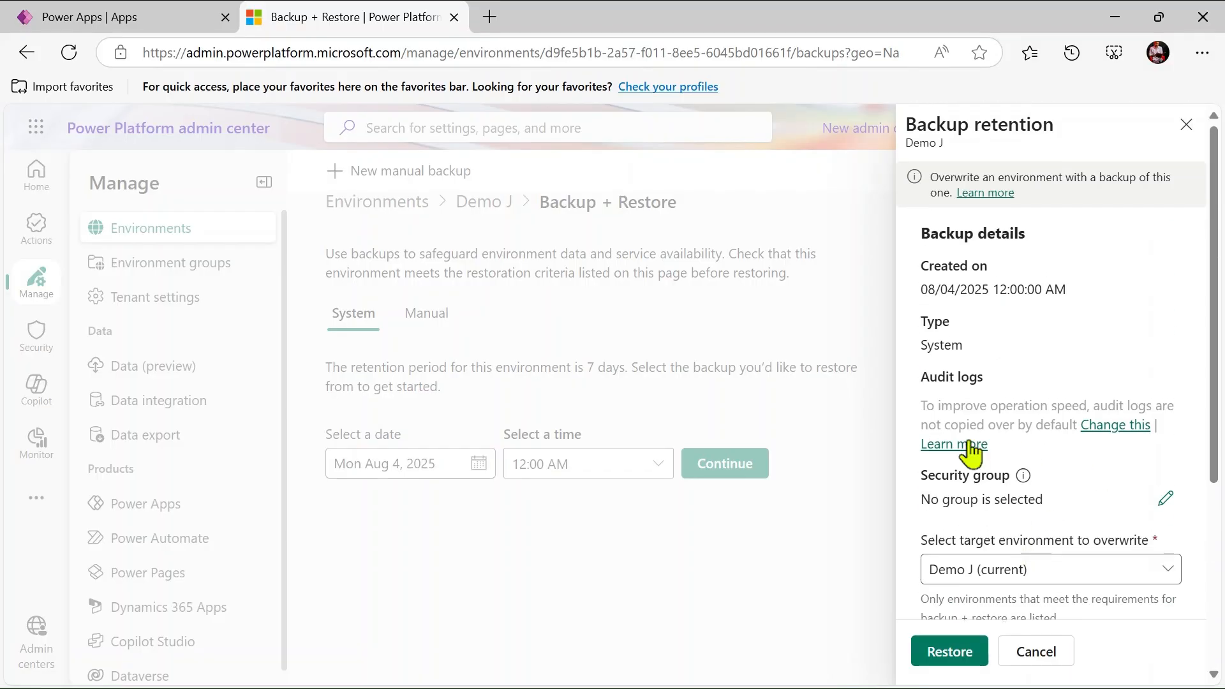
scroll(971, 452, "down", 5)
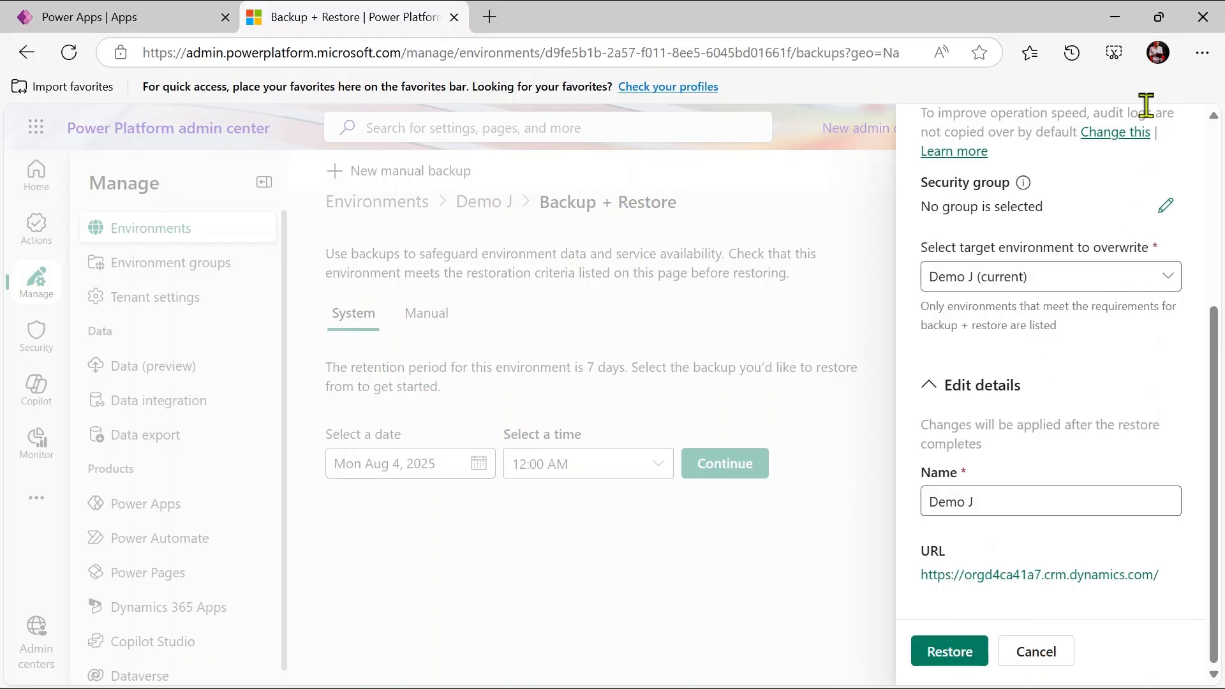
Step: Change the audit logs setting to Yes so the environment's audit logs are copied with the restore
left_click(1124, 134)
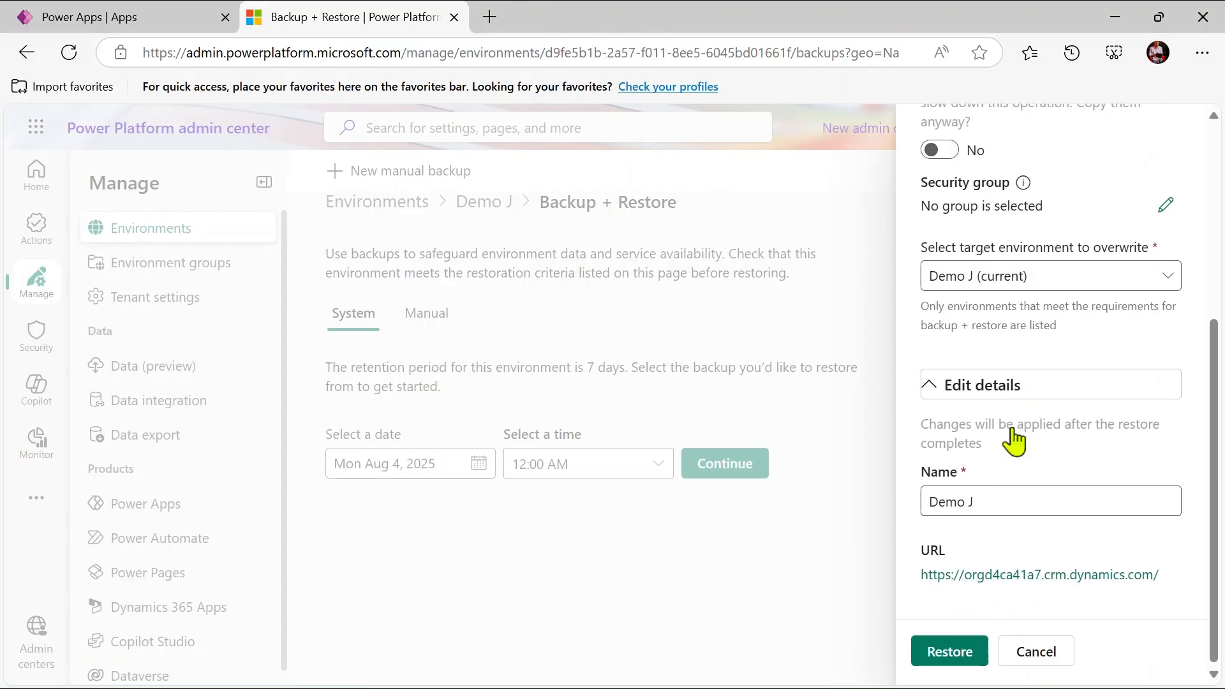
scroll(1015, 440, "up", 5)
left_click(944, 469)
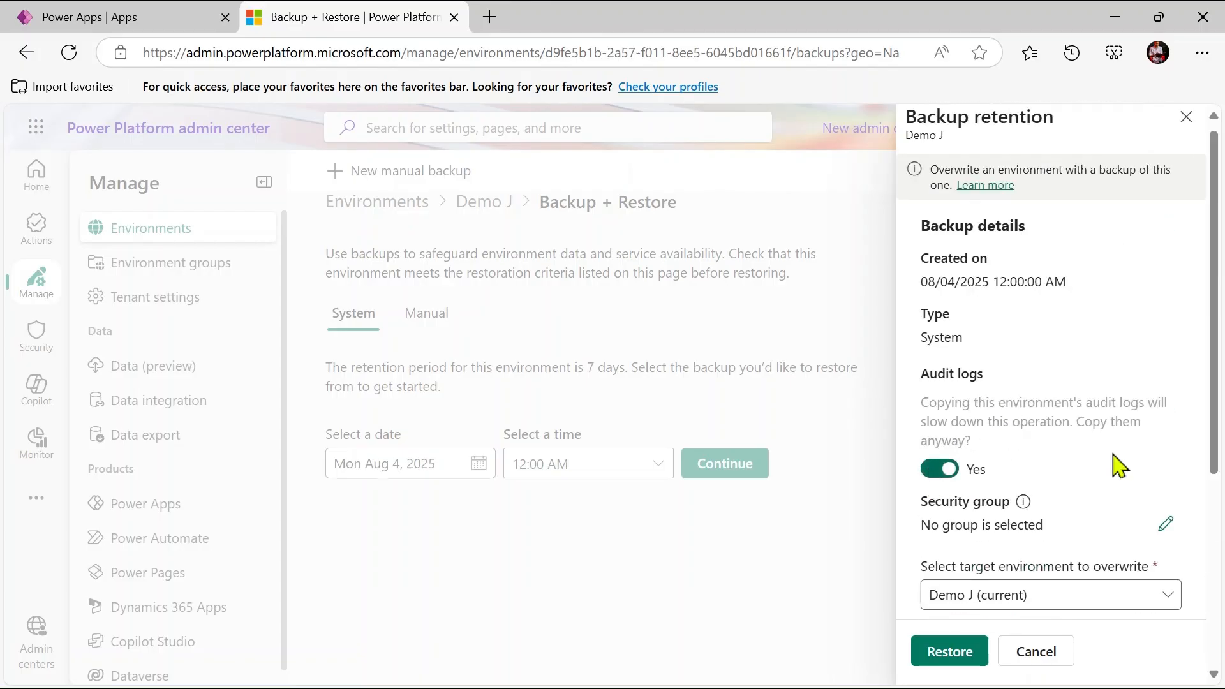
Step: Review the restore settings, start the restore and confirm overwriting the Demo J target environment
scroll(1118, 466, "down", 5)
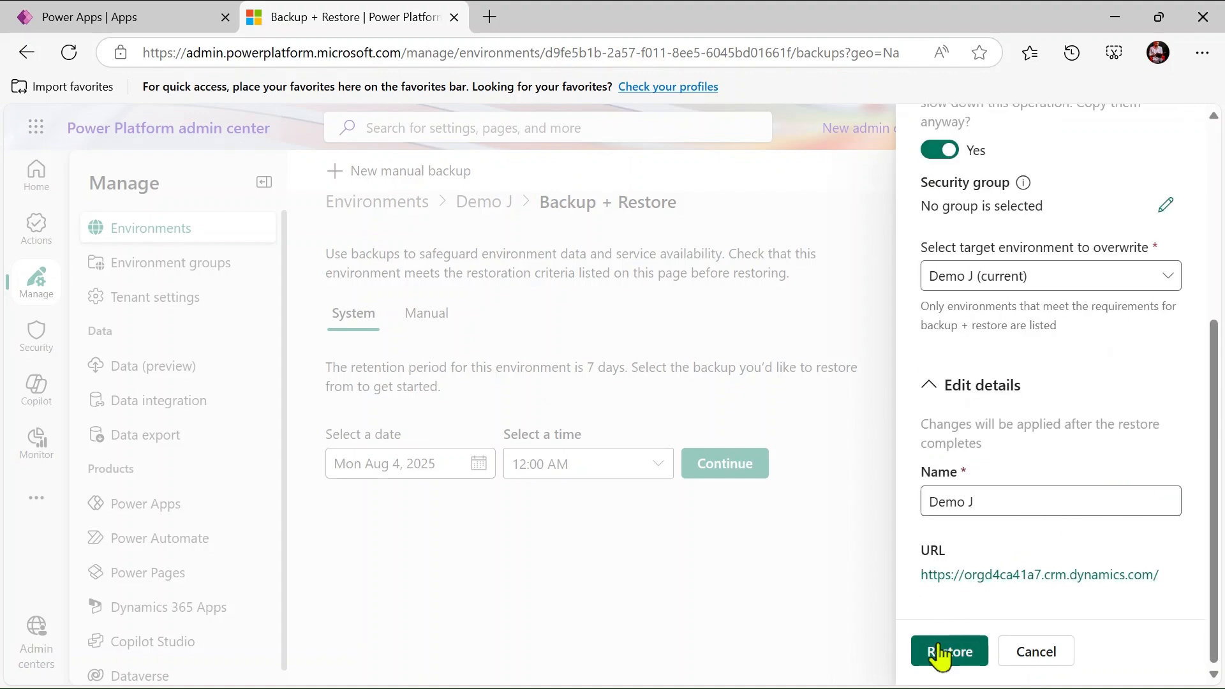
scroll(971, 520, "up", 5)
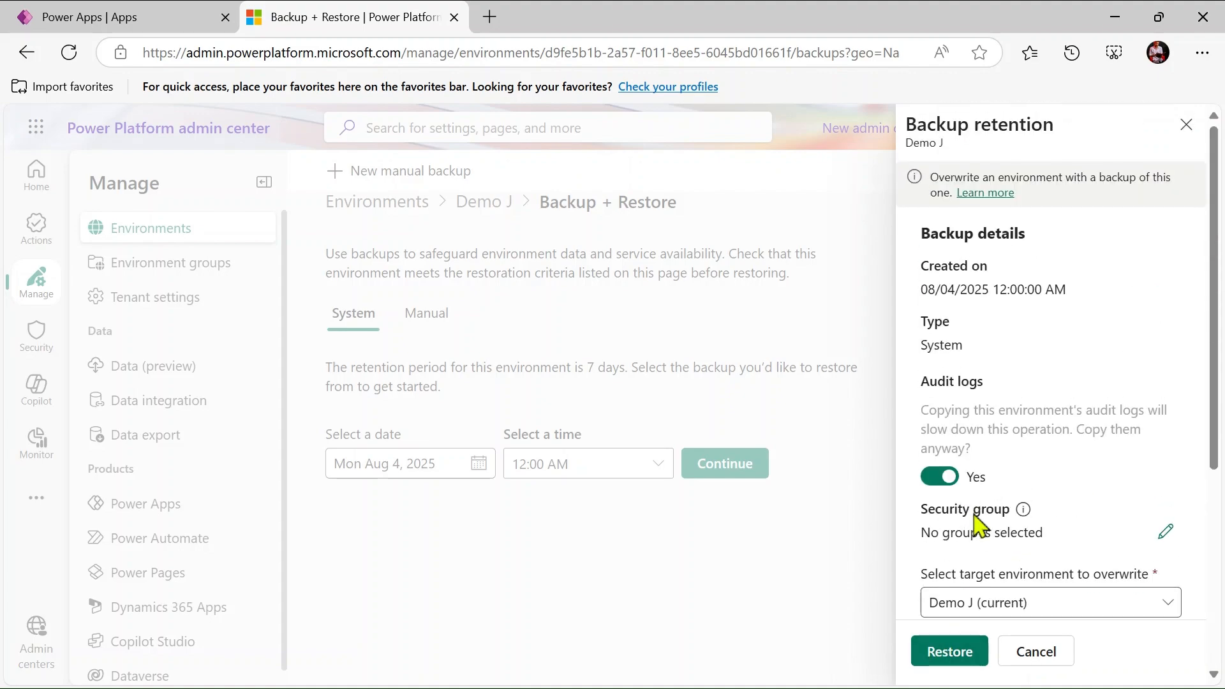
scroll(970, 523, "down", 5)
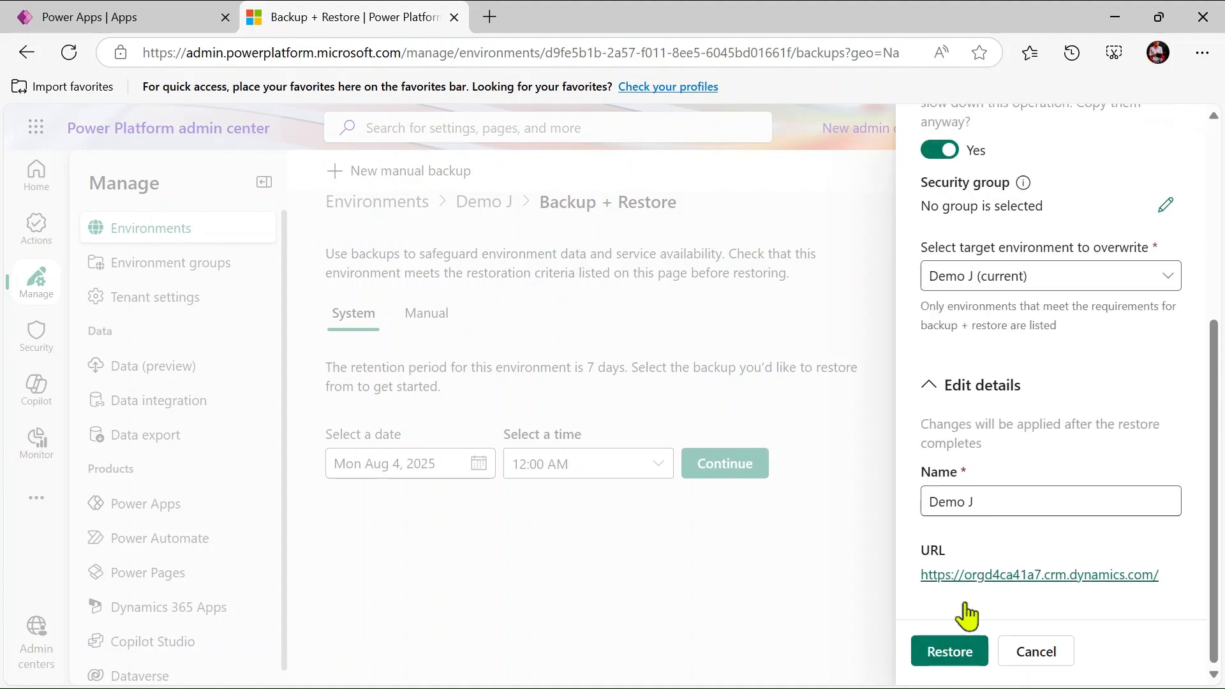
left_click(968, 653)
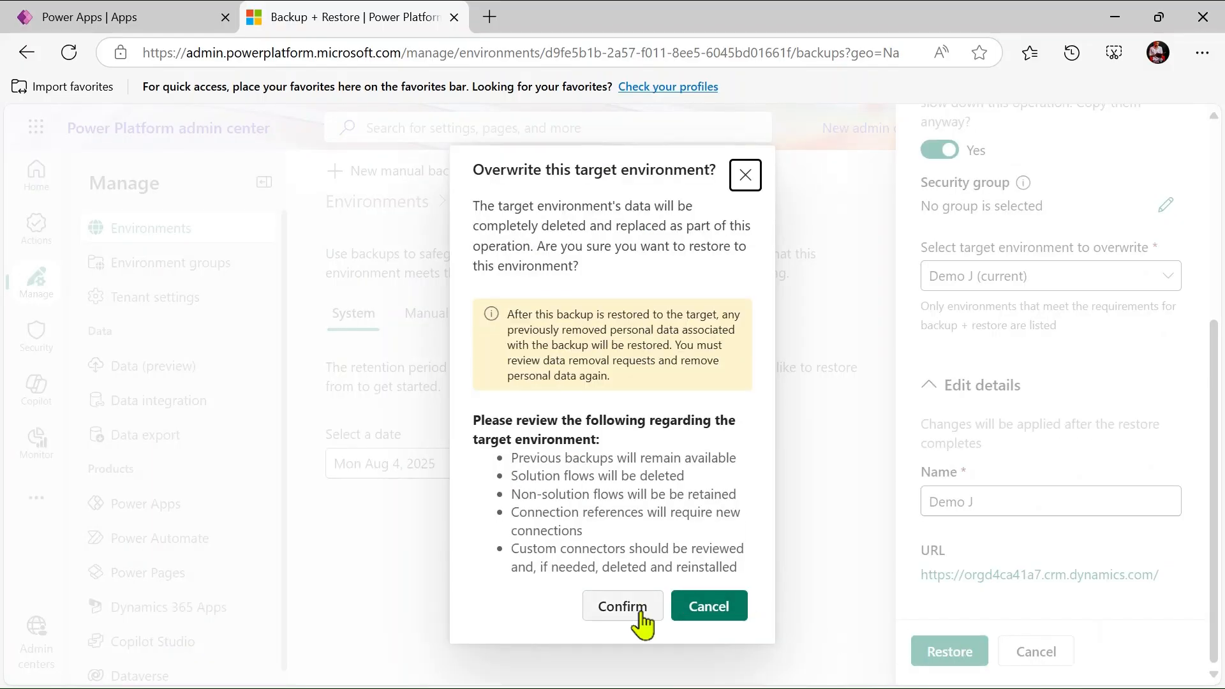
left_click(638, 614)
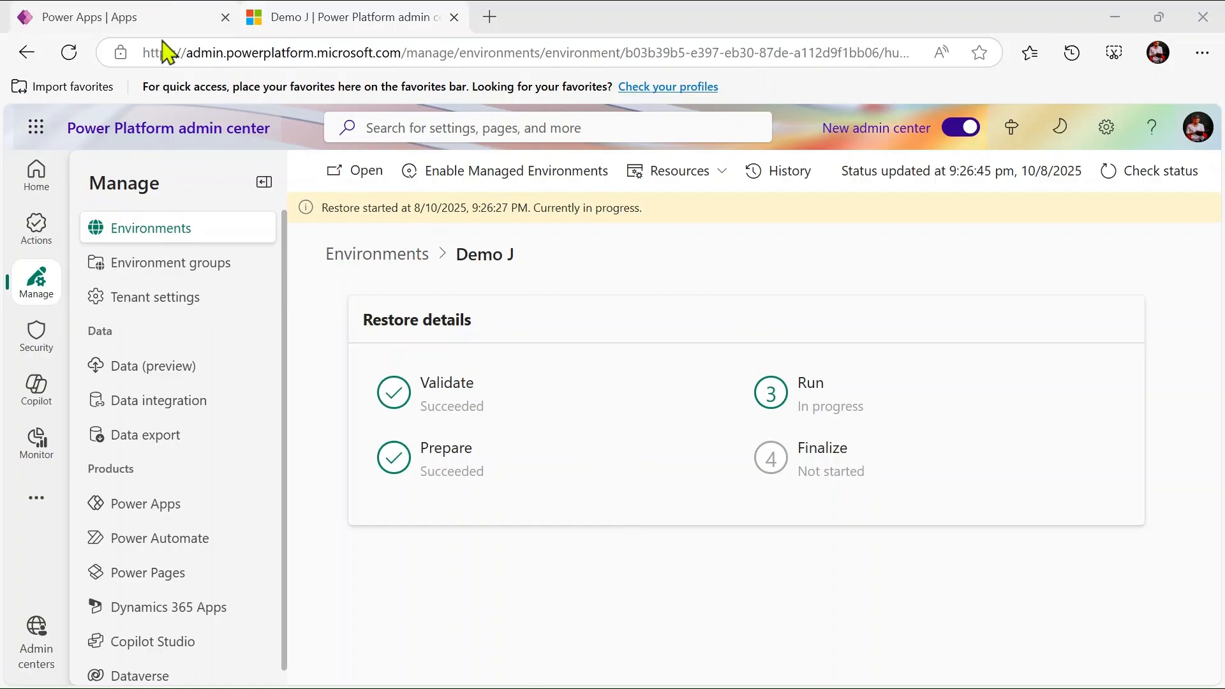
Step: Switch to Power Apps, change the current environment to Demo J and open its tables
left_click(175, 16)
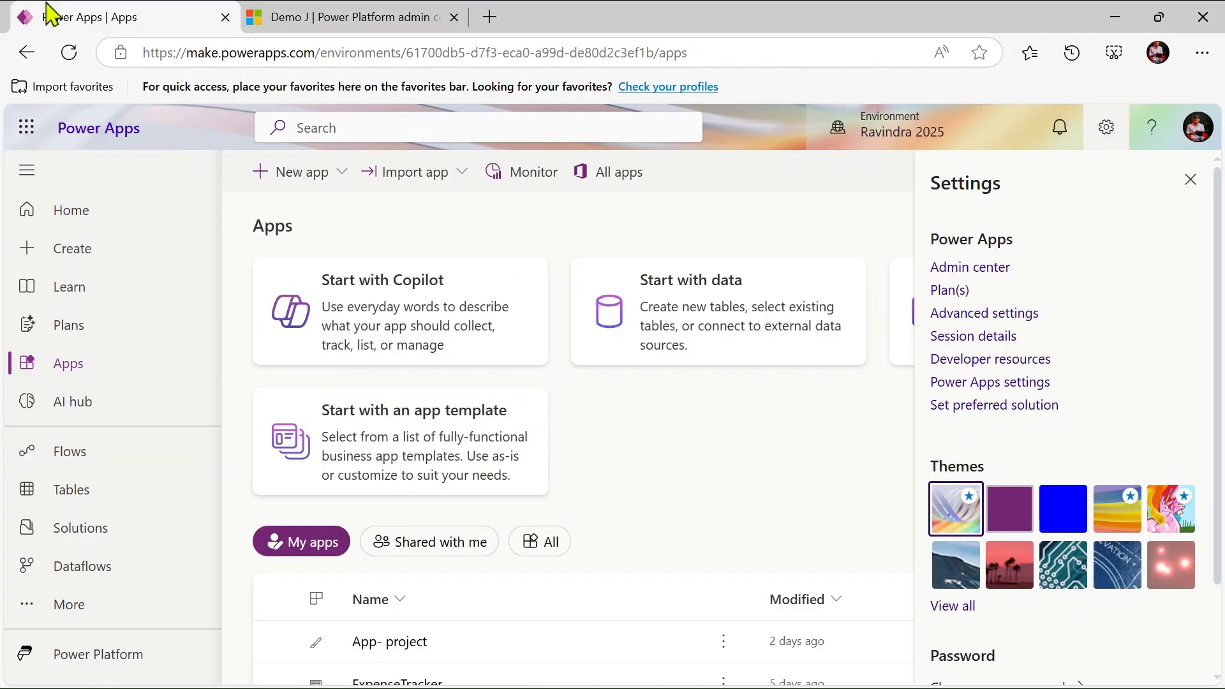
left_click(908, 130)
left_click(960, 471)
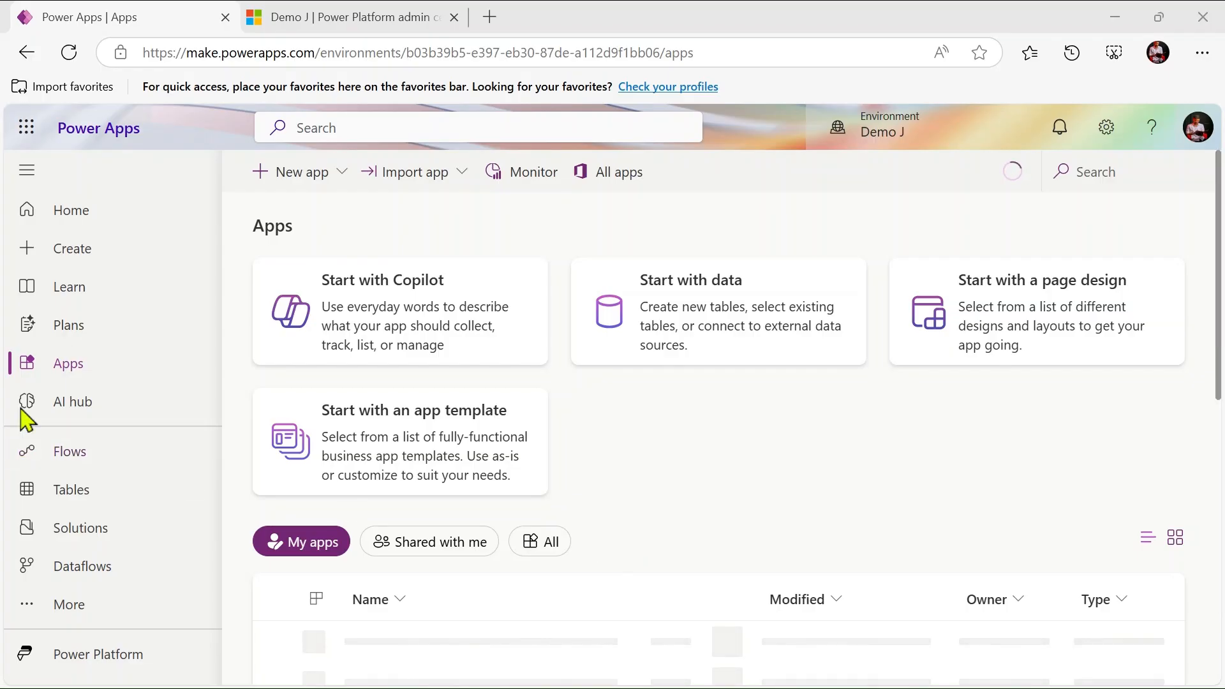
left_click(67, 507)
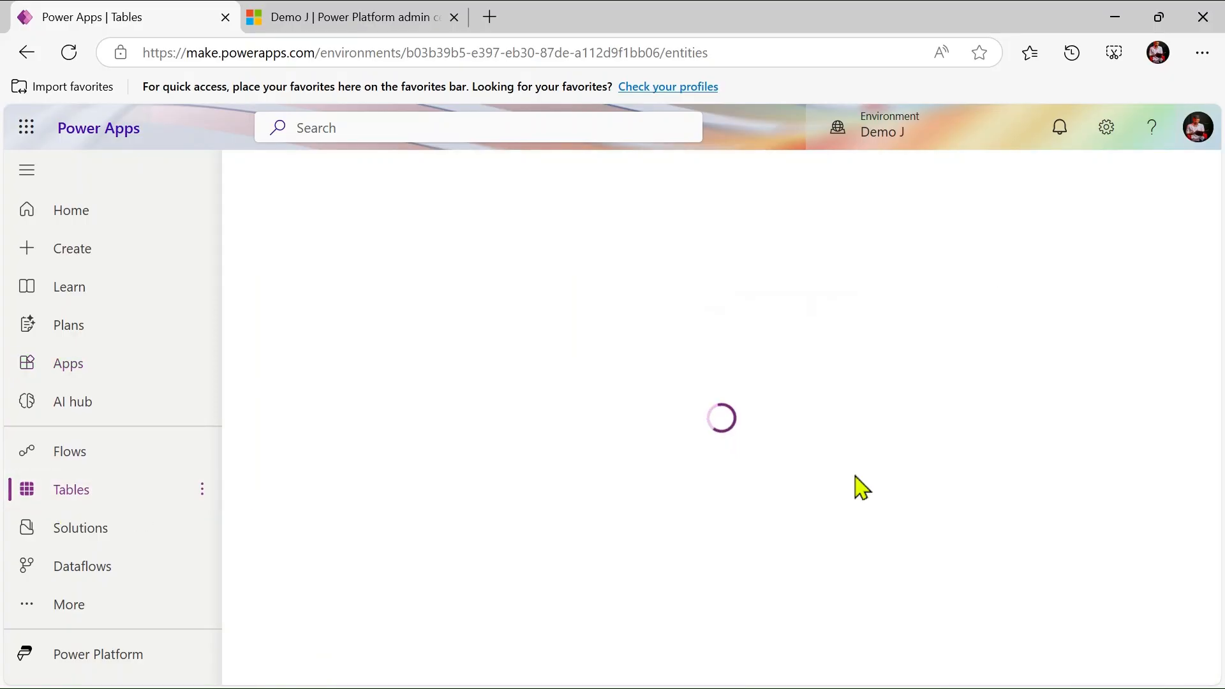
Step: Return to the Power Platform admin center, check the restore stages and examine Demo J's state in the environments list
left_click(313, 17)
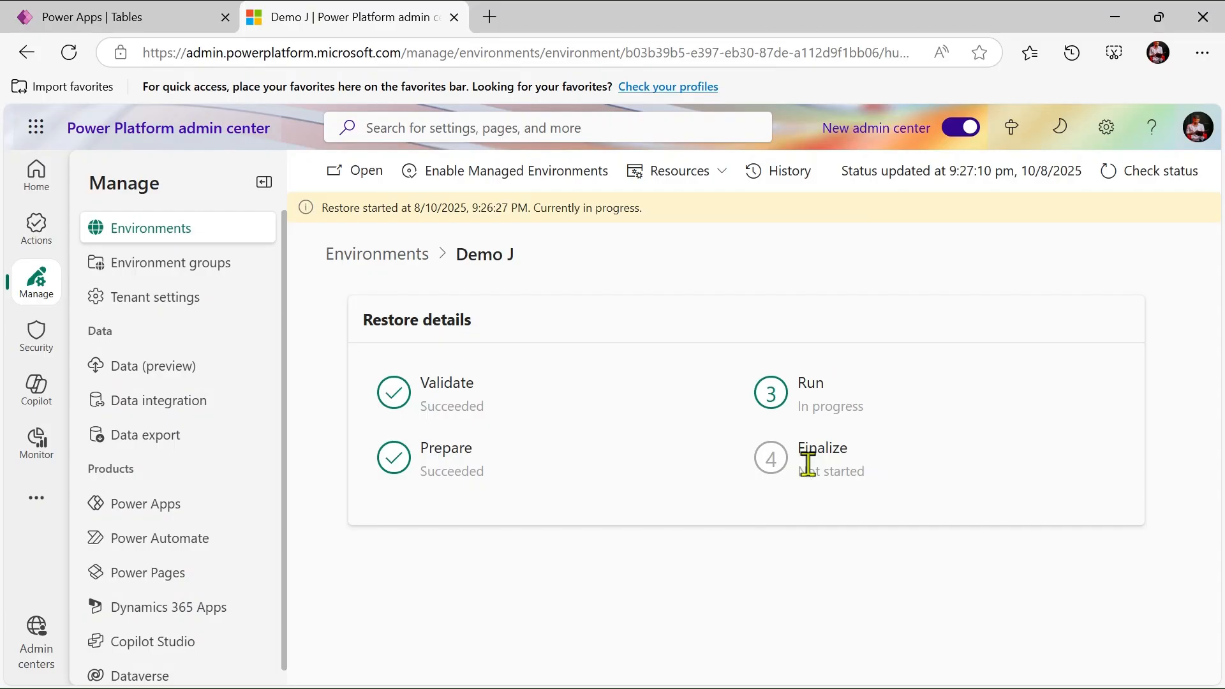
triple_click(829, 408)
left_click(220, 241)
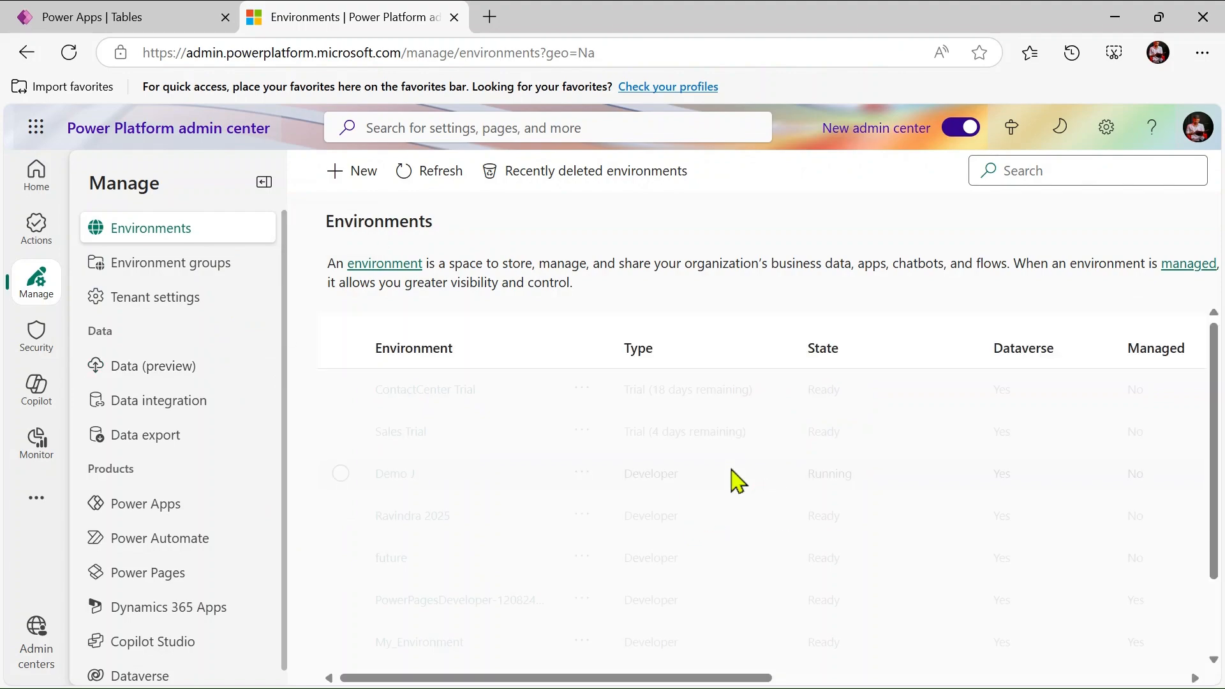
scroll(733, 482, "down", 2)
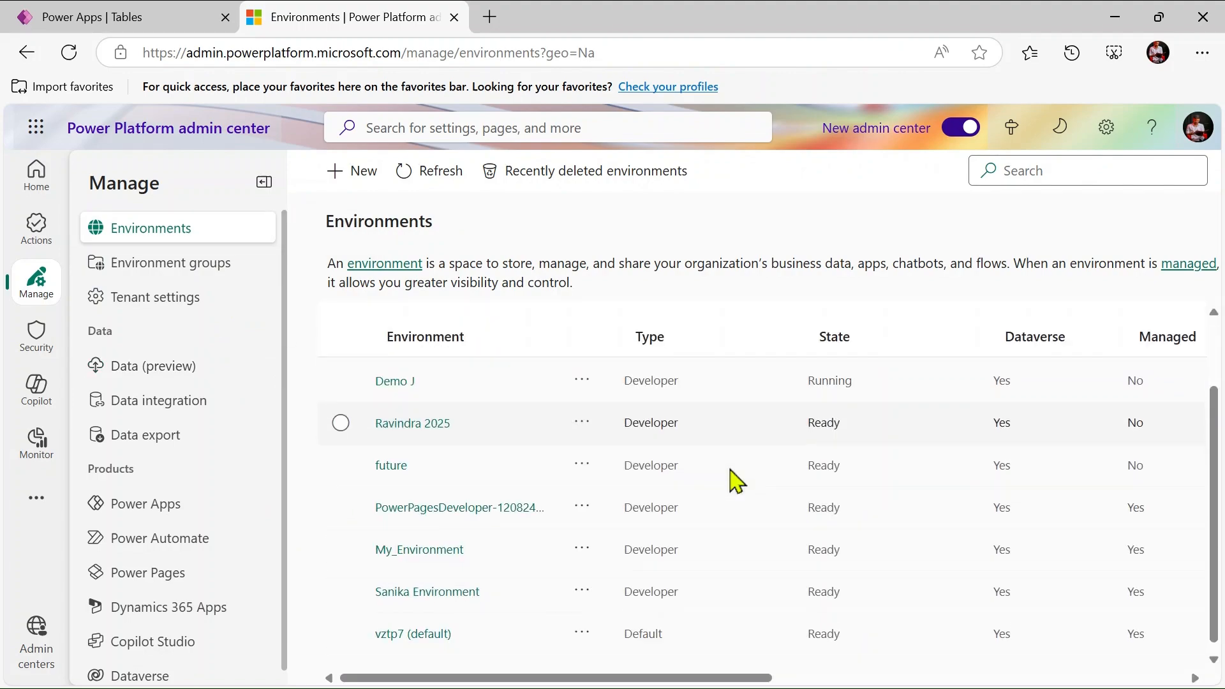
scroll(721, 545, "up", 2)
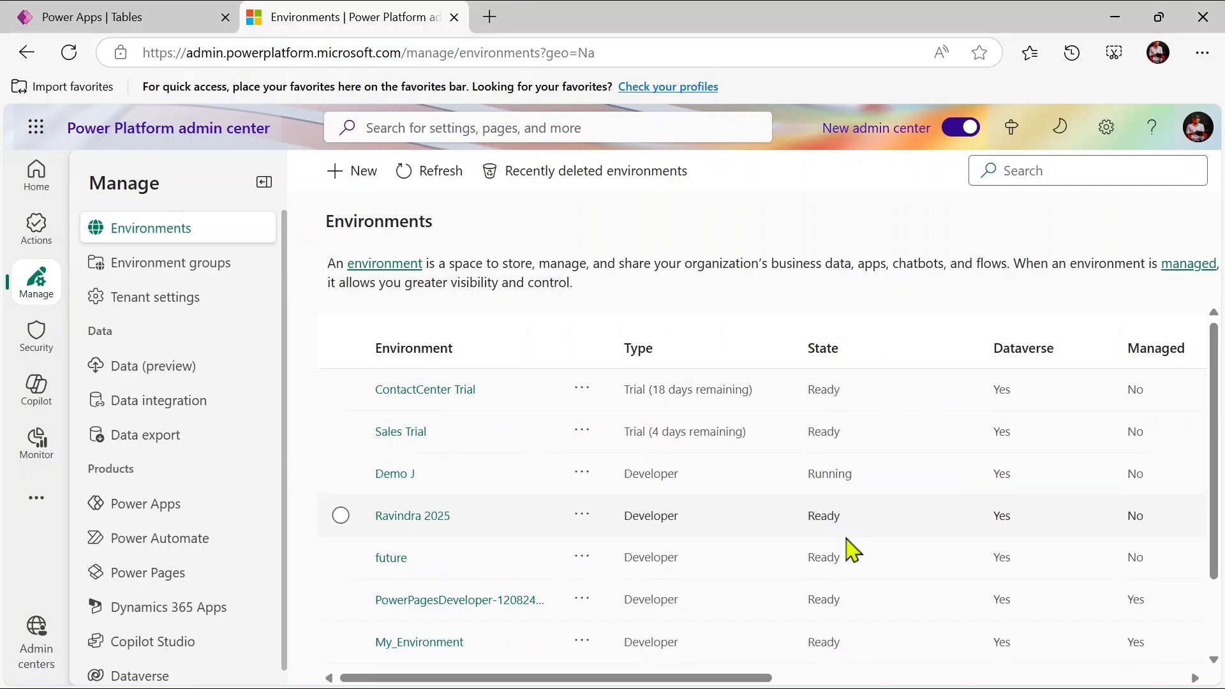
double_click(833, 474)
Step: Check whether Demo J's tables load in Power Apps, read the page's message, and return to the admin center's environments list
left_click(108, 14)
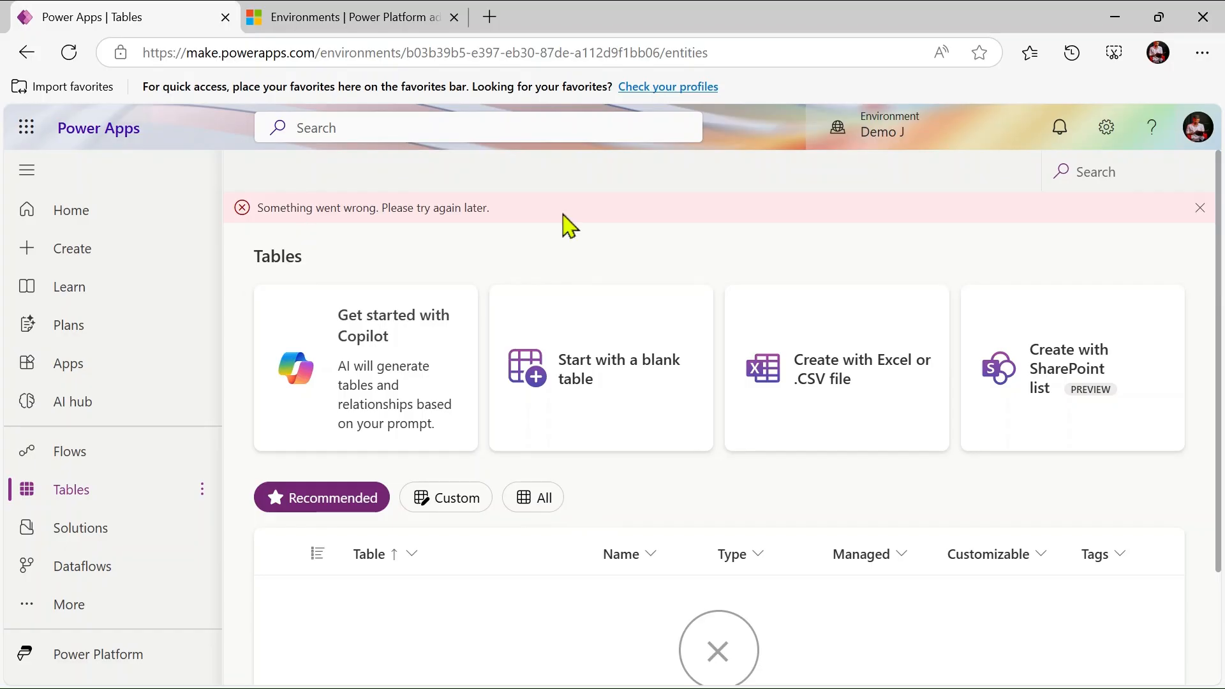
left_click_drag(417, 209, 386, 210)
left_click(710, 268)
left_click(394, 14)
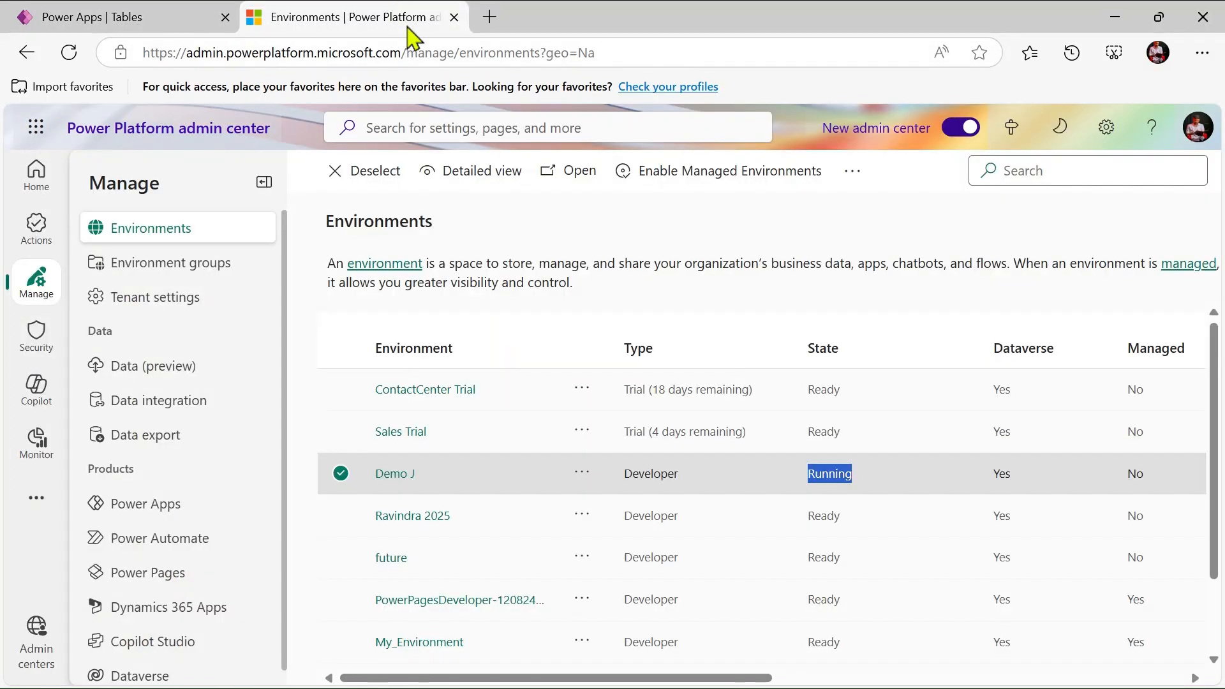